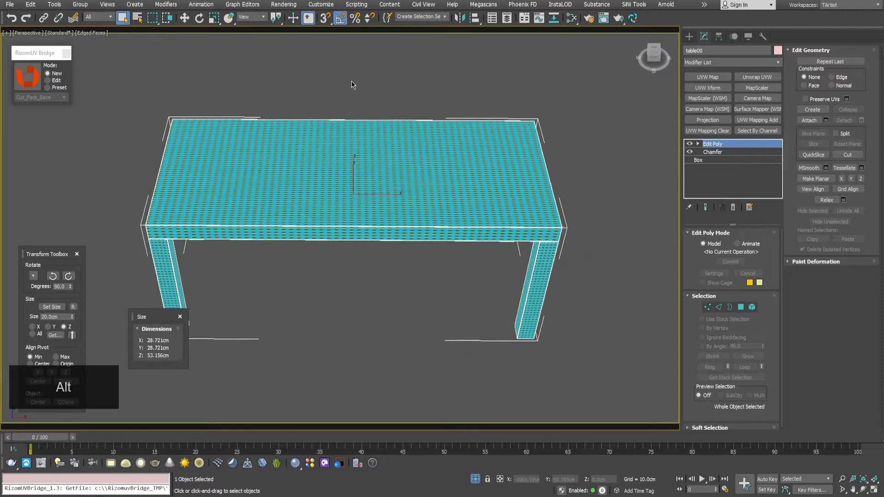
# Measure the table's overall dimensions and place the Size window clear of the model beside the Transform Toolbox
pyautogui.keyDown('alt'); pyautogui.moveTo(378, 228); pyautogui.dragTo(98, 316, button='middle'); pyautogui.keyUp('alt')
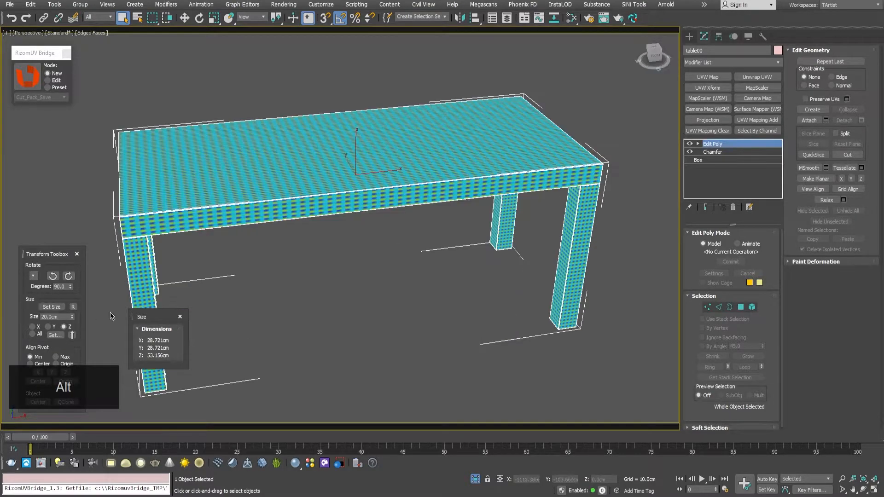
pyautogui.click(53, 337)
pyautogui.moveTo(161, 324); pyautogui.dragTo(126, 360)
pyautogui.keyDown('alt'); pyautogui.moveTo(377, 274); pyautogui.dragTo(387, 260, button='middle'); pyautogui.keyUp('alt')
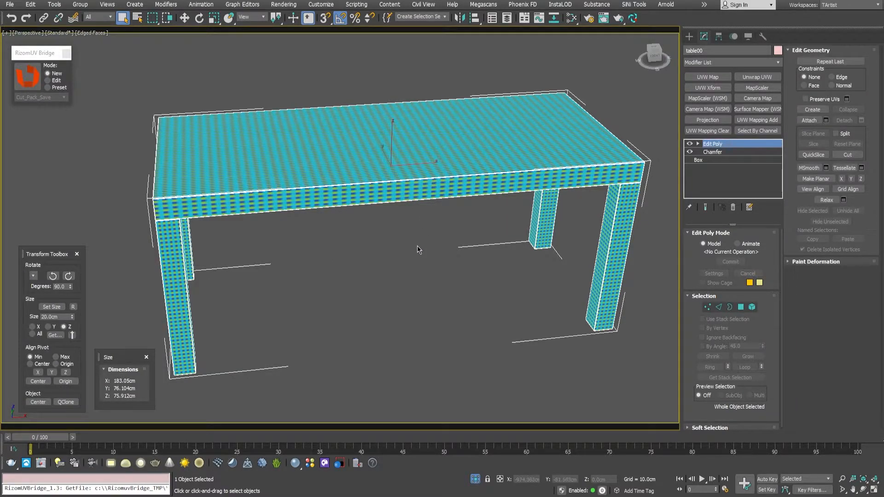
pyautogui.moveTo(417, 249); pyautogui.dragTo(416, 244, button='middle')
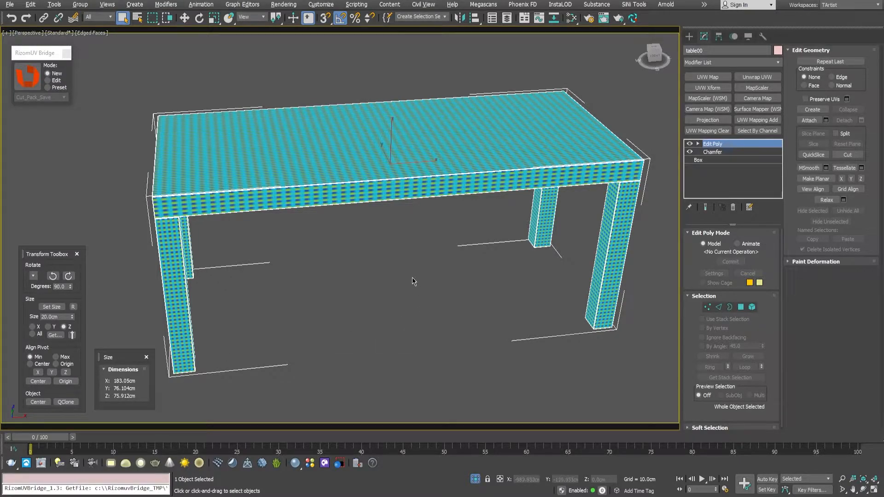
# Convert the table to an Editable Poly, collapsing its modifier stack
pyautogui.scroll(-8, 413, 277)
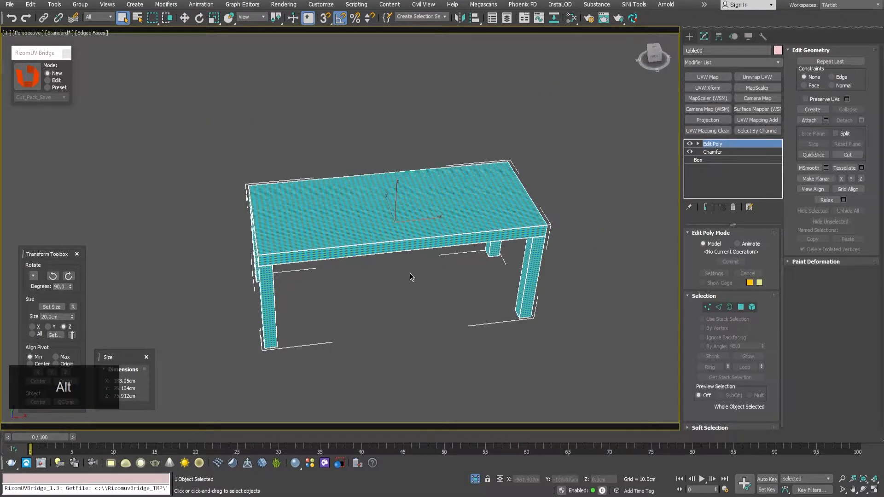
pyautogui.rightClick(409, 192)
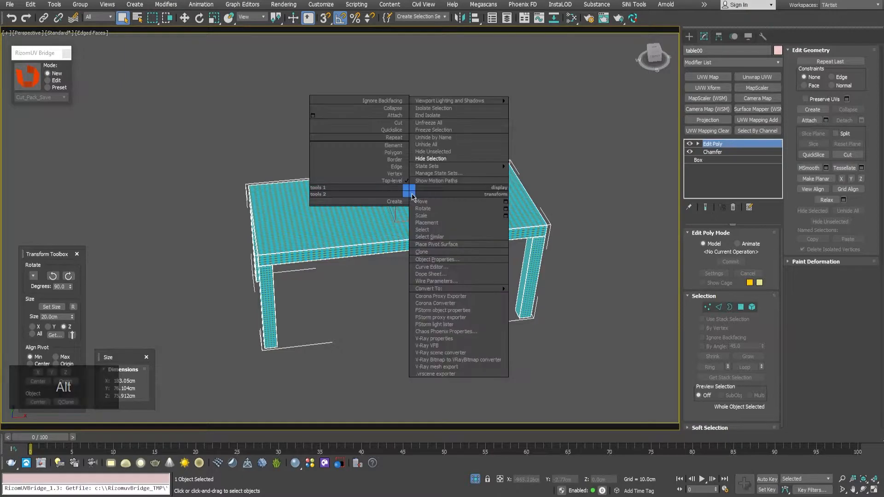
pyautogui.moveTo(465, 292)
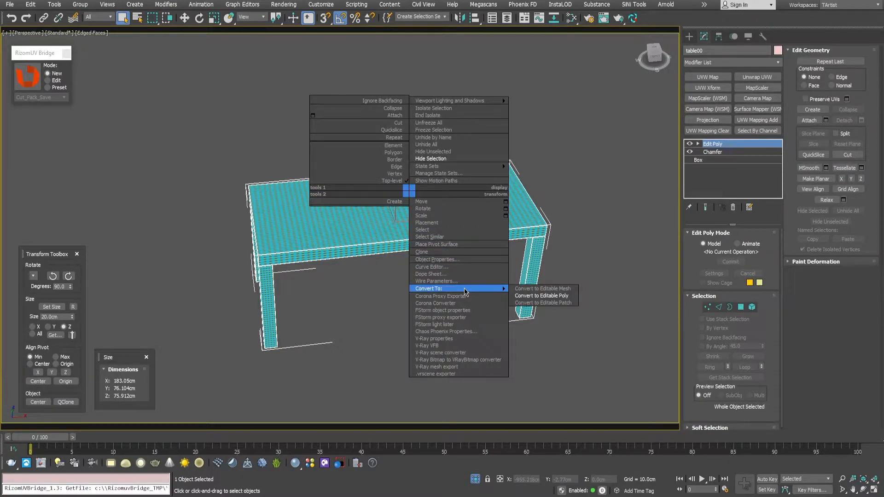
pyautogui.click(542, 300)
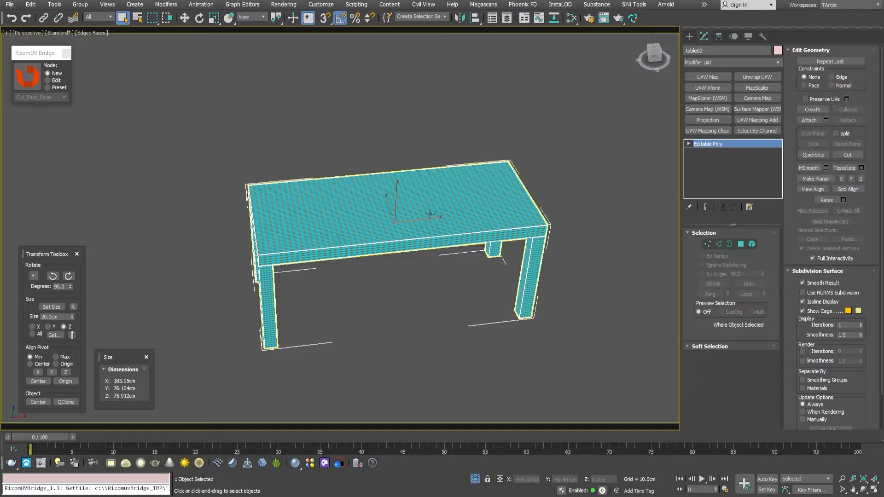
# Add a Symmetry modifier to the table and set its mirror axis to X only
pyautogui.keyDown('alt'); pyautogui.moveTo(425, 214); pyautogui.dragTo(372, 145, button='middle'); pyautogui.keyUp('alt')
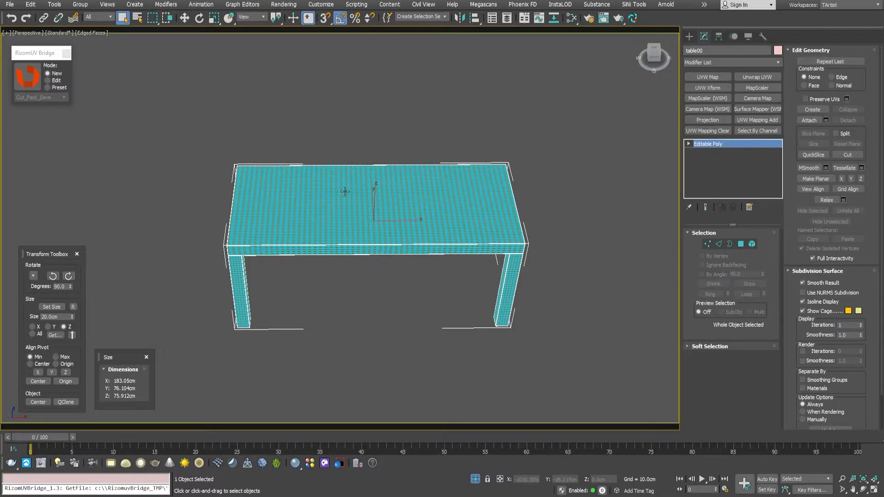
pyautogui.moveTo(364, 210)
pyautogui.keyDown('alt'); pyautogui.mouseDown(button='middle')
pyautogui.moveTo(375, 206)
pyautogui.moveTo(358, 208)
pyautogui.moveTo(366, 207)
pyautogui.moveTo(333, 190)
pyautogui.moveTo(376, 202)
pyautogui.mouseUp(button='middle'); pyautogui.keyUp('alt')
pyautogui.scroll(4, 375, 200)
pyautogui.scroll(5, 376, 202)
pyautogui.scroll(-8, 376, 202)
pyautogui.scroll(-2, 342, 199)
pyautogui.keyDown('alt'); pyautogui.moveTo(341, 199); pyautogui.dragTo(351, 196, button='middle'); pyautogui.keyUp('alt')
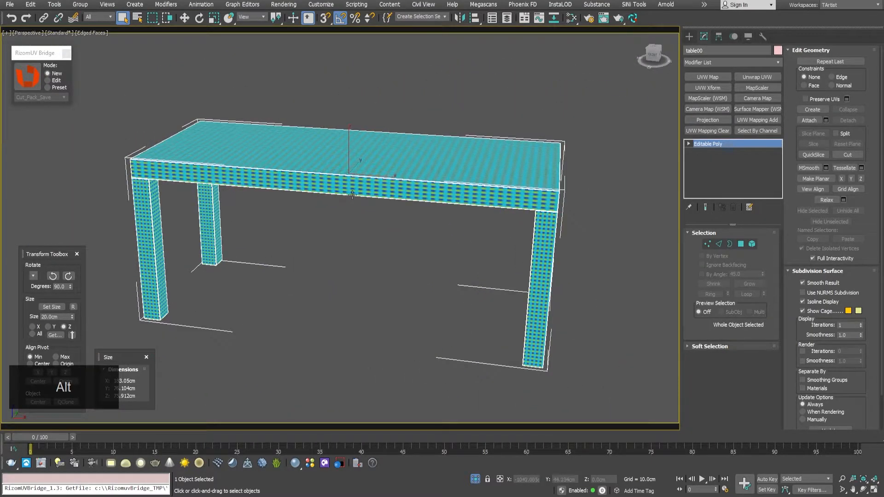
pyautogui.click(737, 63)
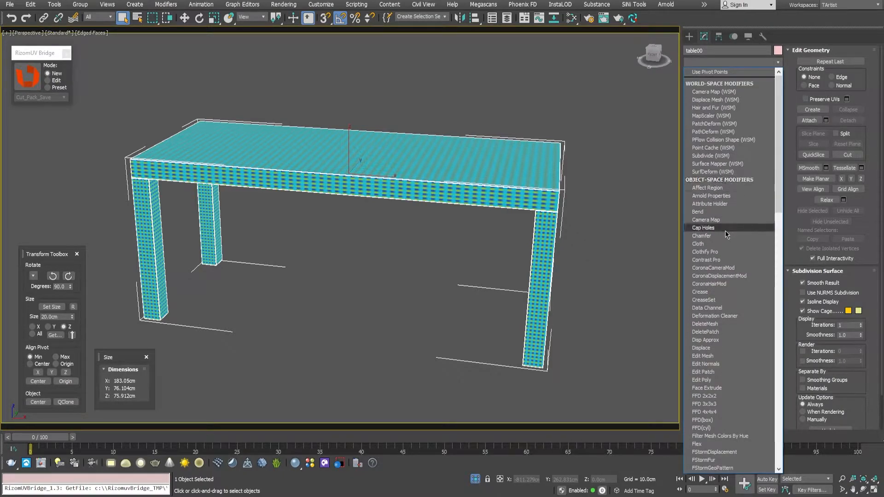
pyautogui.write('sym')
pyautogui.press('Return')
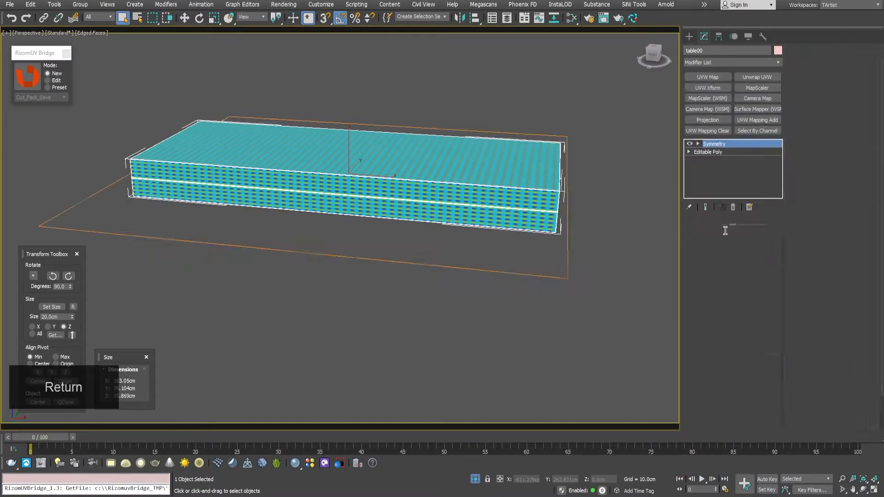
pyautogui.click(709, 263)
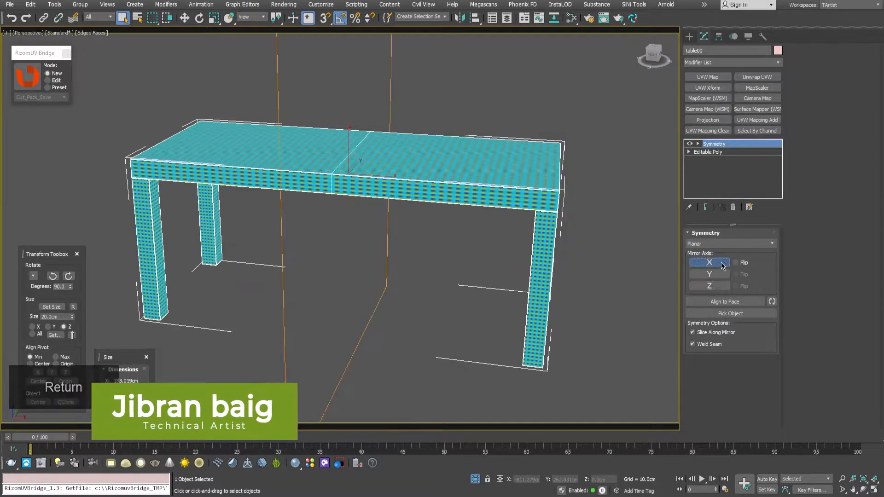
# Collapse the Symmetry modifier by converting the table to an Editable Poly
pyautogui.keyDown('alt'); pyautogui.moveTo(427, 191); pyautogui.dragTo(411, 164, button='middle'); pyautogui.keyUp('alt')
pyautogui.rightClick(412, 164)
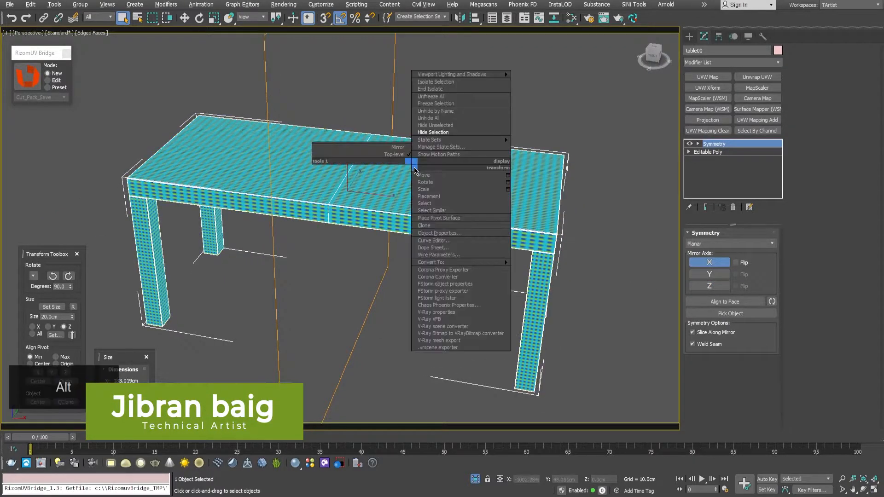
pyautogui.moveTo(468, 265)
pyautogui.click(543, 269)
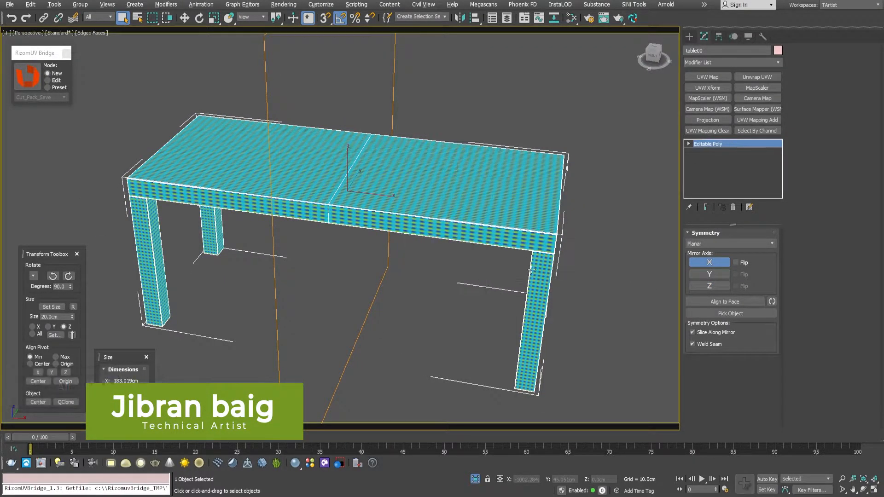
# Save the scene and send the table to RizomUV through the RizomUV Bridge in New mode
pyautogui.keyDown('alt'); pyautogui.moveTo(461, 239); pyautogui.dragTo(442, 223, button='middle'); pyautogui.keyUp('alt')
pyautogui.scroll(6, 445, 216)
pyautogui.scroll(-2, 404, 195)
pyautogui.keyDown('alt'); pyautogui.moveTo(404, 195); pyautogui.dragTo(388, 199, button='middle'); pyautogui.keyUp('alt')
pyautogui.scroll(-6, 391, 199)
pyautogui.scroll(4, 398, 199)
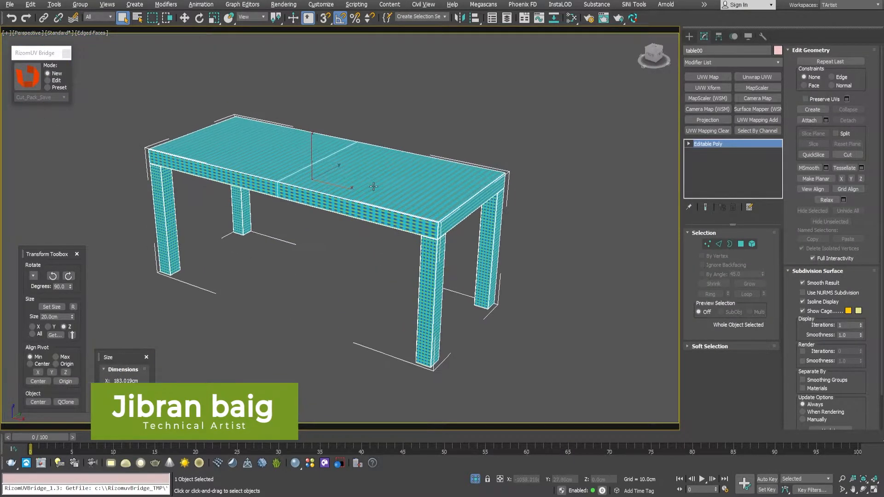
pyautogui.click(8, 4)
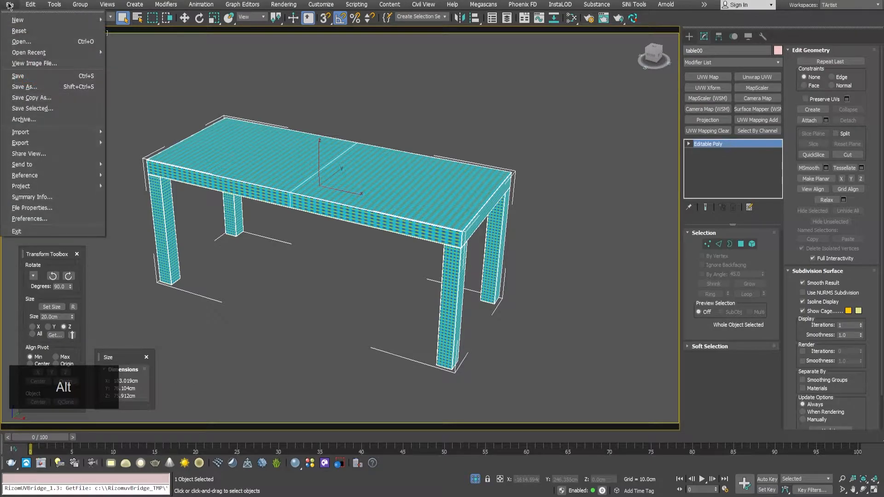
pyautogui.click(35, 78)
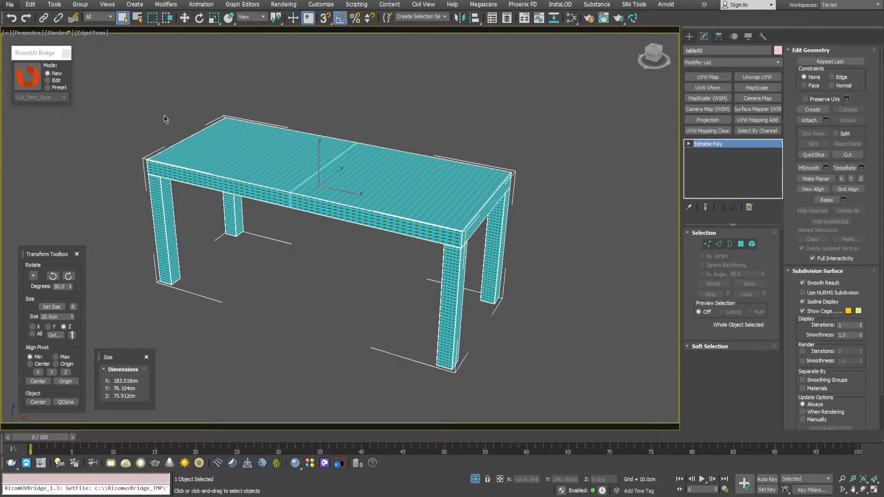
pyautogui.click(28, 76)
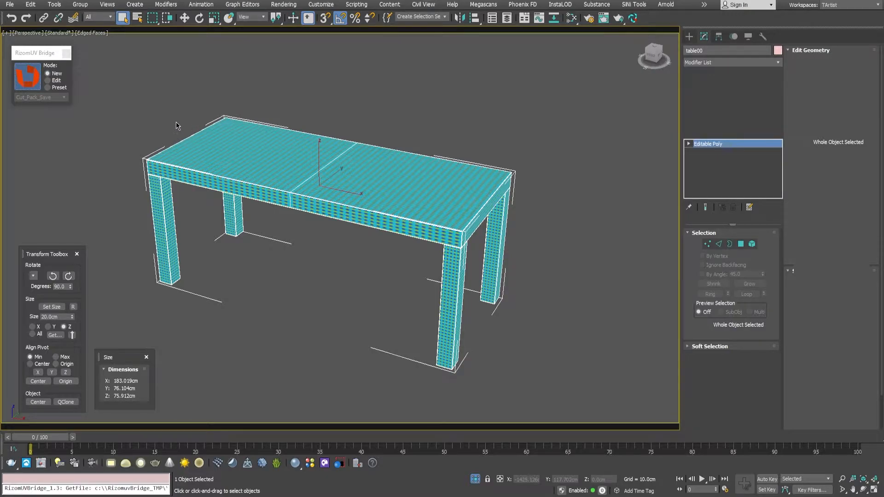
# Enable symmetry with its plane positioned at the mesh bounding box center, and close the symmetry settings
pyautogui.press('f')
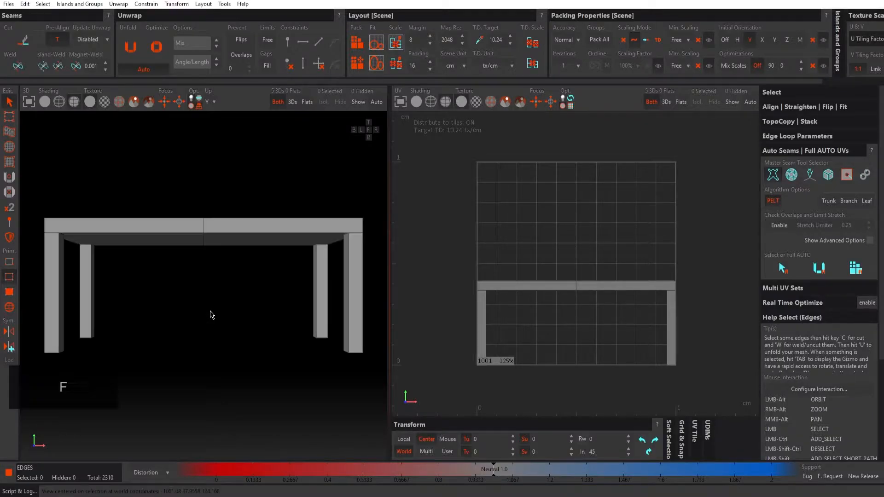
pyautogui.keyDown('alt'); pyautogui.moveTo(181, 249); pyautogui.dragTo(162, 269); pyautogui.keyUp('alt')
pyautogui.keyDown('alt'); pyautogui.moveTo(242, 256); pyautogui.dragTo(206, 237, button='middle'); pyautogui.keyUp('alt')
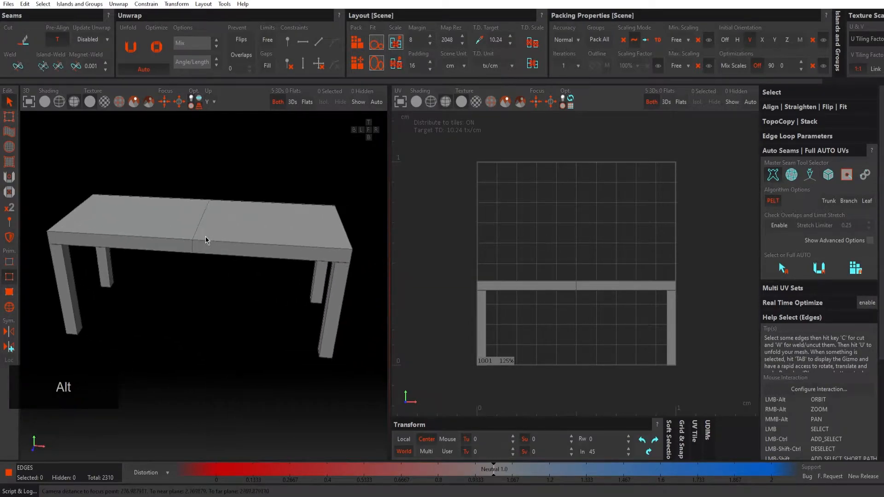
pyautogui.keyDown('alt'); pyautogui.moveTo(205, 236); pyautogui.dragTo(202, 232, button='right'); pyautogui.keyUp('alt')
pyautogui.keyDown('alt'); pyautogui.moveTo(202, 232); pyautogui.dragTo(192, 231); pyautogui.keyUp('alt')
pyautogui.click(9, 332)
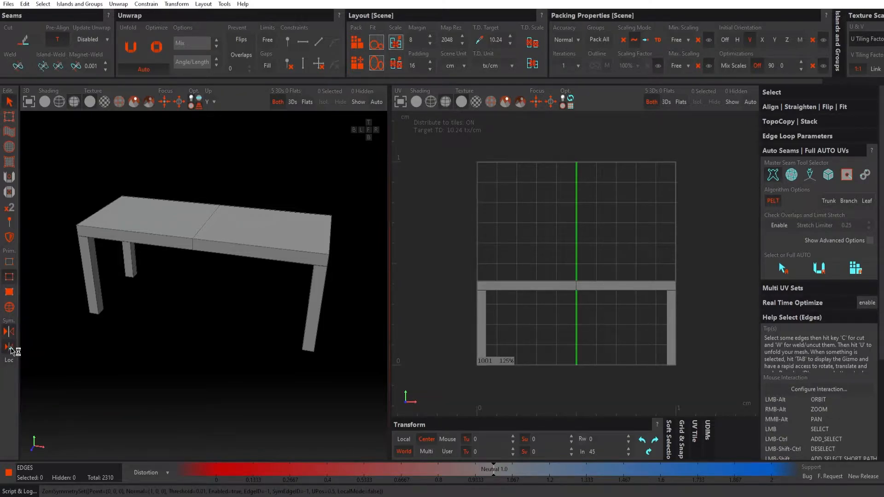
pyautogui.click(10, 349)
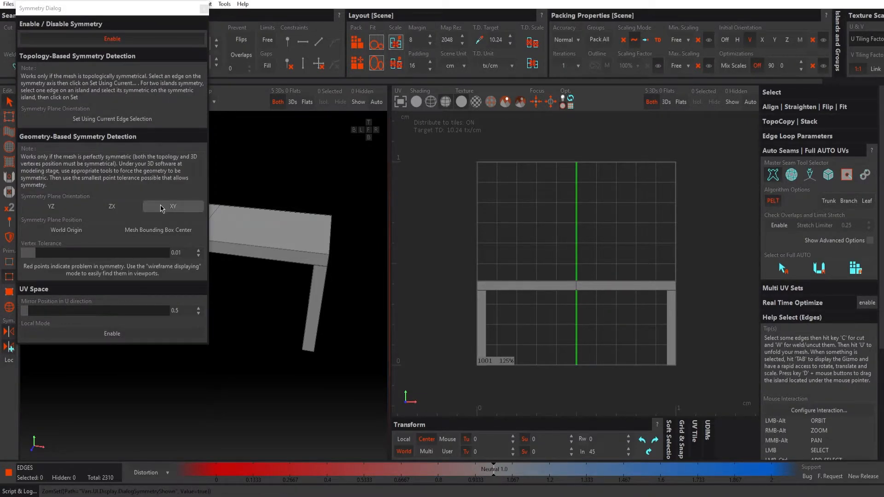
pyautogui.click(169, 231)
pyautogui.moveTo(129, 14); pyautogui.dragTo(496, 59)
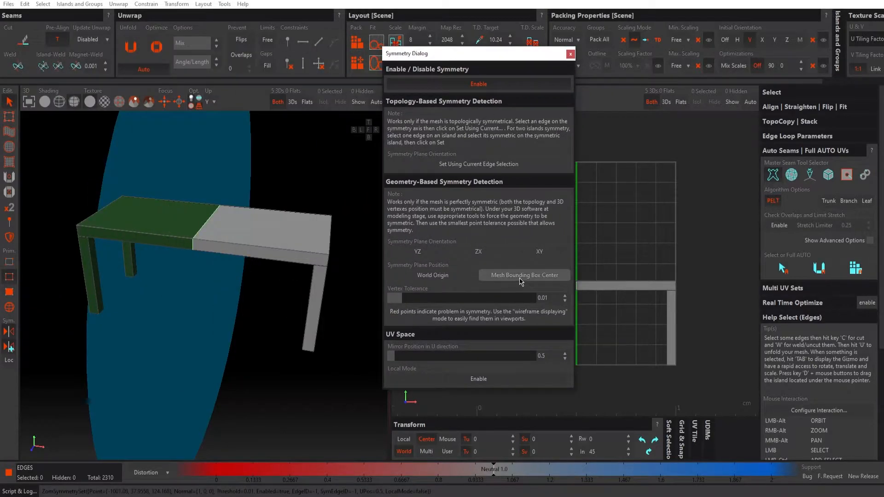
pyautogui.keyDown('alt'); pyautogui.moveTo(205, 285); pyautogui.dragTo(234, 257); pyautogui.keyUp('alt')
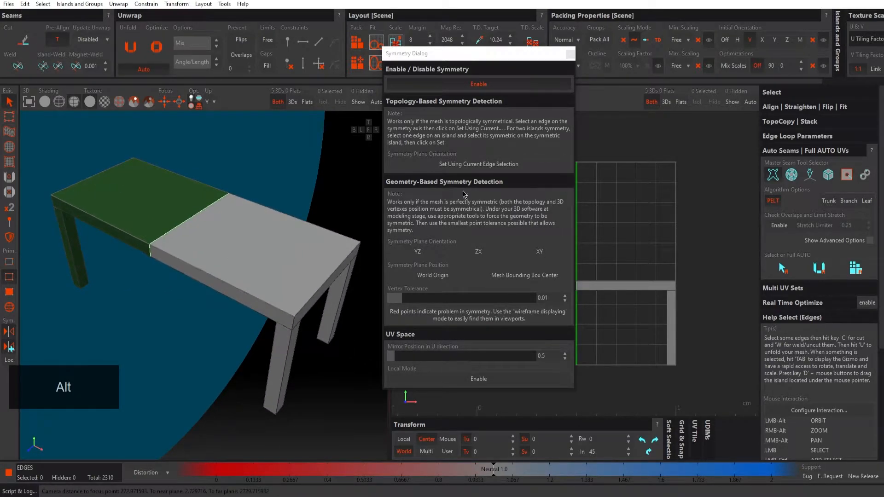
pyautogui.click(571, 53)
# Isolate the tabletop island so that the four legs are hidden
pyautogui.keyDown('alt'); pyautogui.moveTo(250, 282); pyautogui.dragTo(276, 289); pyautogui.keyUp('alt')
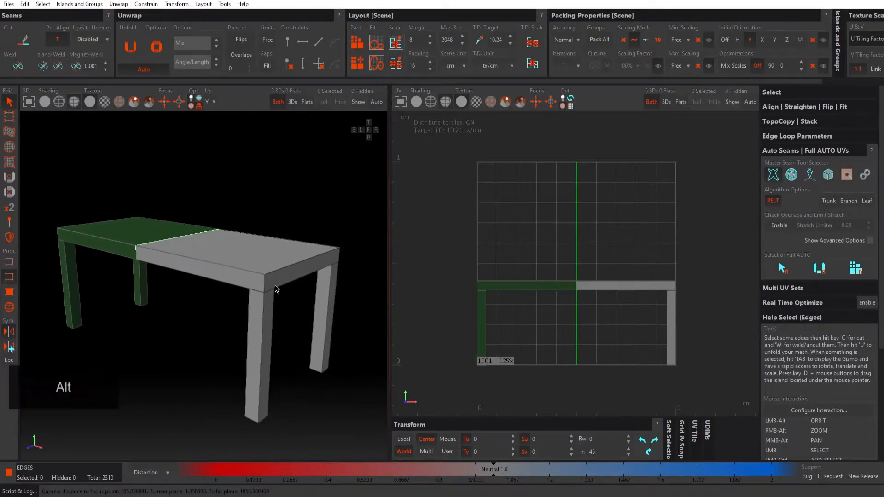
pyautogui.keyDown('alt'); pyautogui.moveTo(275, 272); pyautogui.dragTo(326, 288, button='right'); pyautogui.keyUp('alt')
pyautogui.keyDown('alt'); pyautogui.moveTo(325, 289); pyautogui.dragTo(271, 285); pyautogui.keyUp('alt')
pyautogui.keyDown('alt'); pyautogui.moveTo(224, 287); pyautogui.dragTo(238, 286, button='right'); pyautogui.keyUp('alt')
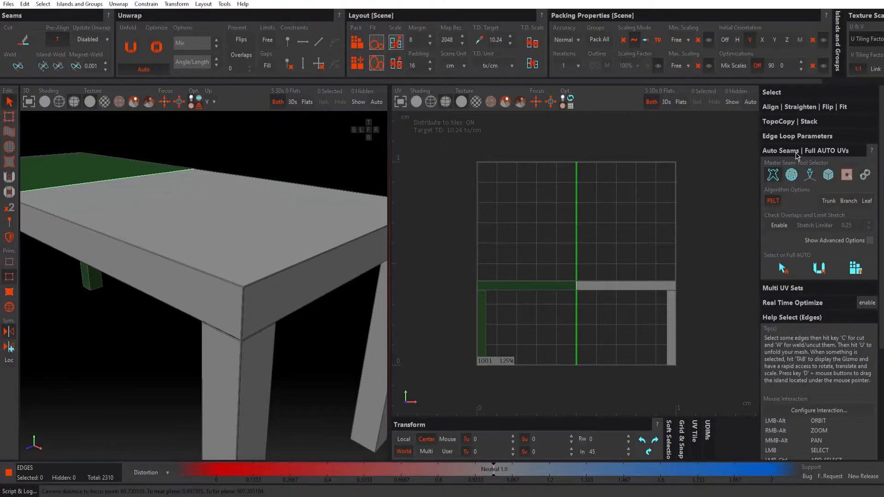
pyautogui.keyDown('alt'); pyautogui.moveTo(243, 279); pyautogui.dragTo(198, 257, button='right'); pyautogui.keyUp('alt')
pyautogui.keyDown('alt'); pyautogui.moveTo(198, 257); pyautogui.dragTo(217, 259); pyautogui.keyUp('alt')
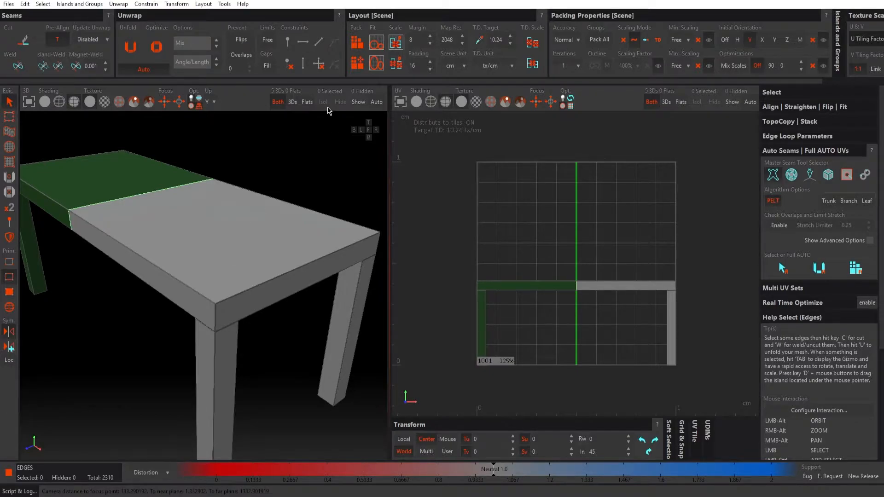
pyautogui.press('i')
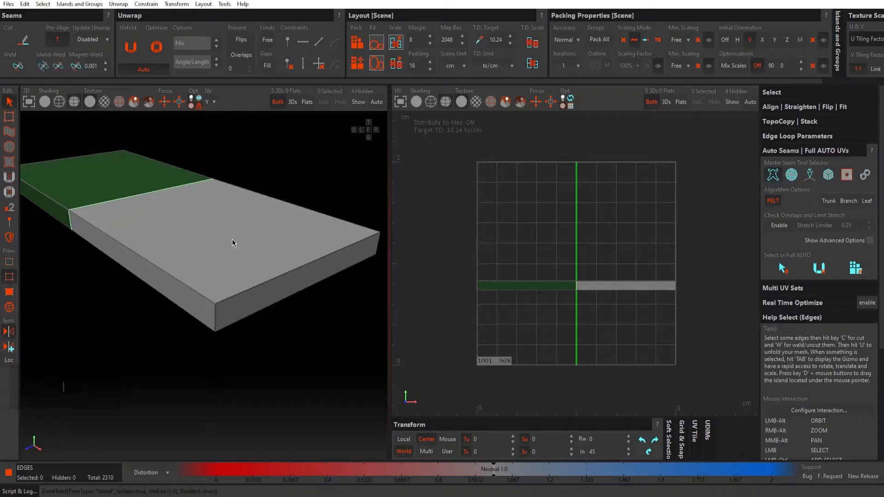
# Select the middle edge loop running down the bevelled vertical corner of the tabletop
pyautogui.keyDown('alt'); pyautogui.moveTo(230, 264); pyautogui.dragTo(230, 256); pyautogui.keyUp('alt')
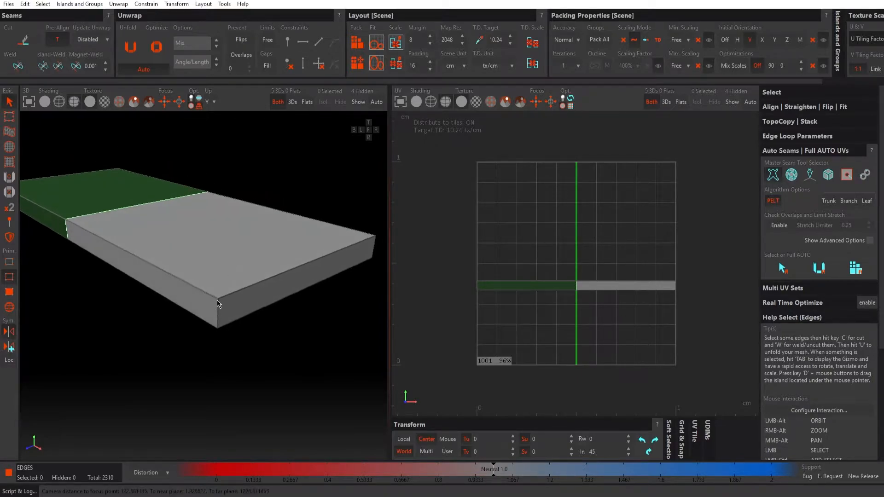
pyautogui.keyDown('alt'); pyautogui.moveTo(217, 300); pyautogui.dragTo(233, 300, button='right'); pyautogui.keyUp('alt')
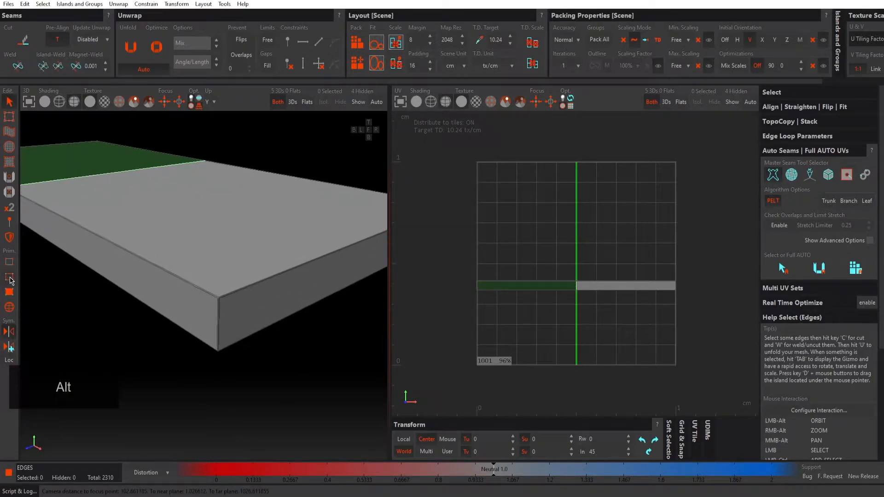
pyautogui.scroll(3, 249, 315)
pyautogui.scroll(10, 253, 315)
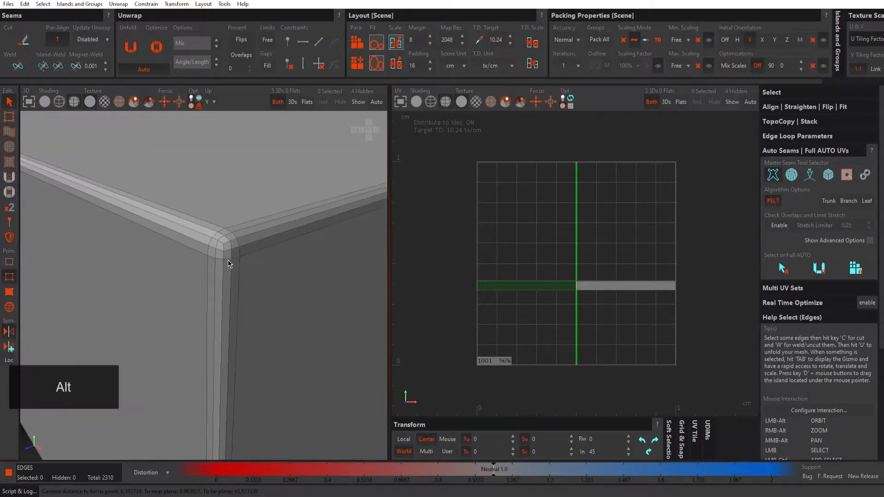
pyautogui.doubleClick(223, 280)
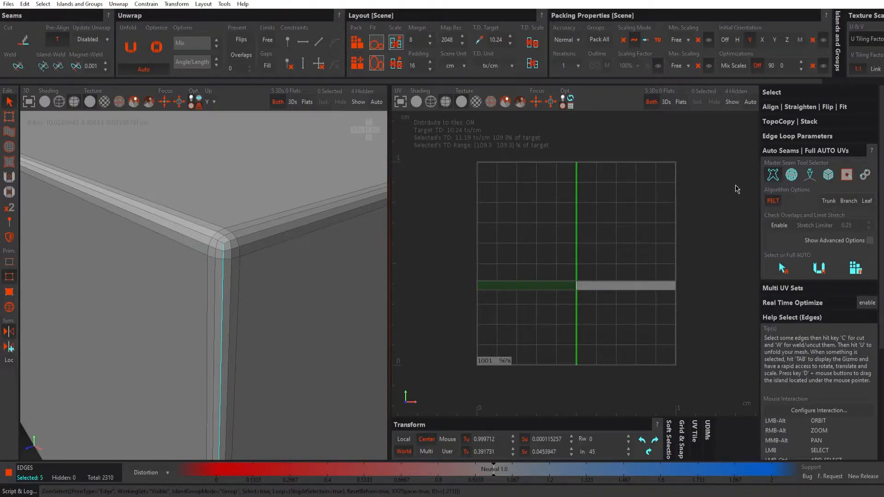
# Enable the Geometric option for edge loops and reselect the middle loop from the tabletop's vertical corner bevel
pyautogui.click(780, 137)
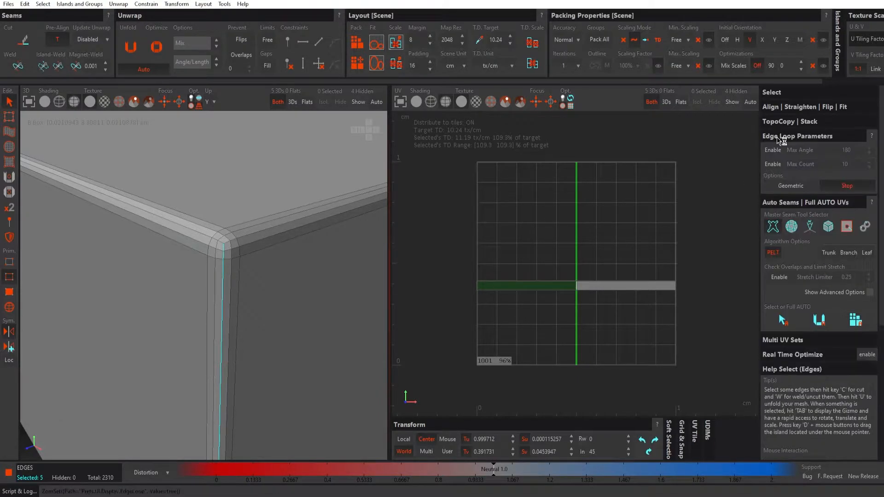
pyautogui.click(795, 187)
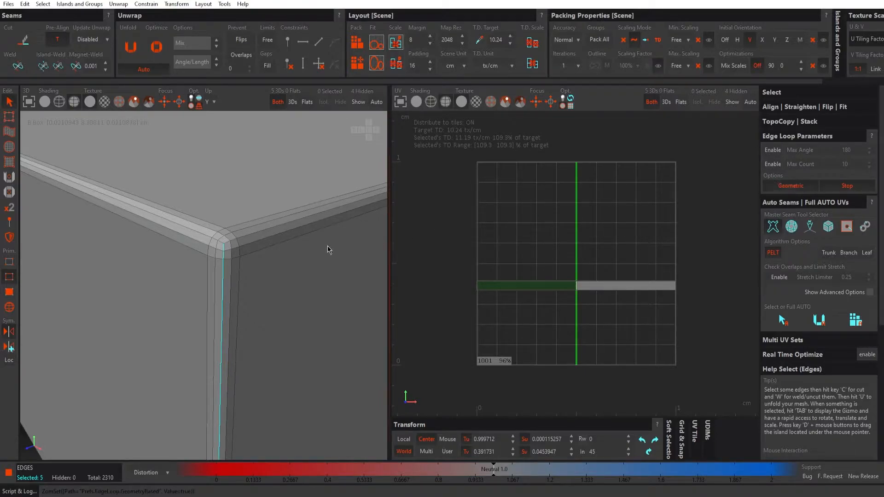
pyautogui.moveTo(225, 260)
pyautogui.keyDown('alt'); pyautogui.mouseDown()
pyautogui.moveTo(227, 286)
pyautogui.moveTo(199, 266)
pyautogui.moveTo(217, 272)
pyautogui.mouseUp(); pyautogui.keyUp('alt')
pyautogui.doubleClick(224, 287)
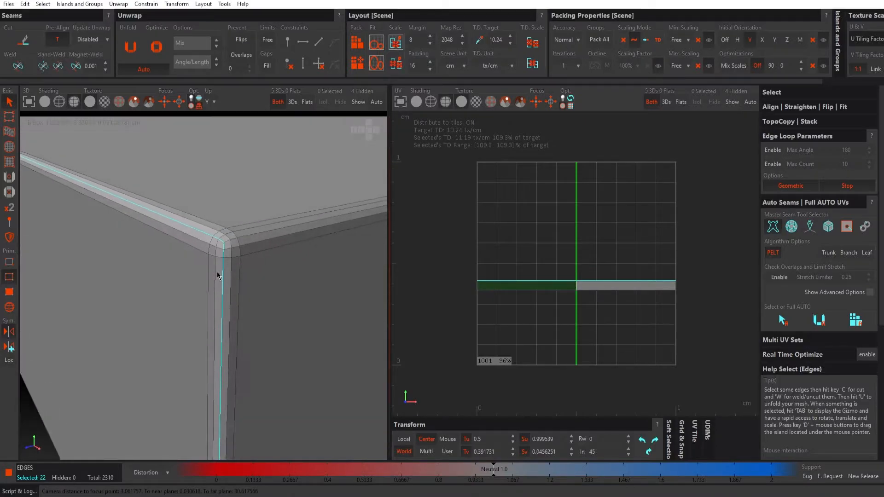
# Add the middle bevel loops along the tabletop's short end and down the other vertical corner to the edge selection
pyautogui.keyDown('alt'); pyautogui.moveTo(222, 240); pyautogui.dragTo(215, 210); pyautogui.keyUp('alt')
pyautogui.keyDown('ctrl'); pyautogui.doubleClick(273, 244); pyautogui.keyUp('ctrl')
pyautogui.keyDown('alt'); pyautogui.moveTo(154, 324); pyautogui.dragTo(279, 340, button='right'); pyautogui.keyUp('alt')
pyautogui.keyDown('alt'); pyautogui.moveTo(279, 340); pyautogui.dragTo(233, 318); pyautogui.keyUp('alt')
pyautogui.keyDown('alt'); pyautogui.moveTo(233, 318); pyautogui.dragTo(164, 303, button='right'); pyautogui.keyUp('alt')
pyautogui.keyDown('alt'); pyautogui.moveTo(164, 302); pyautogui.dragTo(187, 373); pyautogui.keyUp('alt')
pyautogui.keyDown('alt'); pyautogui.moveTo(188, 373); pyautogui.dragTo(212, 331, button='right'); pyautogui.keyUp('alt')
pyautogui.keyDown('alt'); pyautogui.moveTo(288, 317); pyautogui.dragTo(202, 299, button='middle'); pyautogui.keyUp('alt')
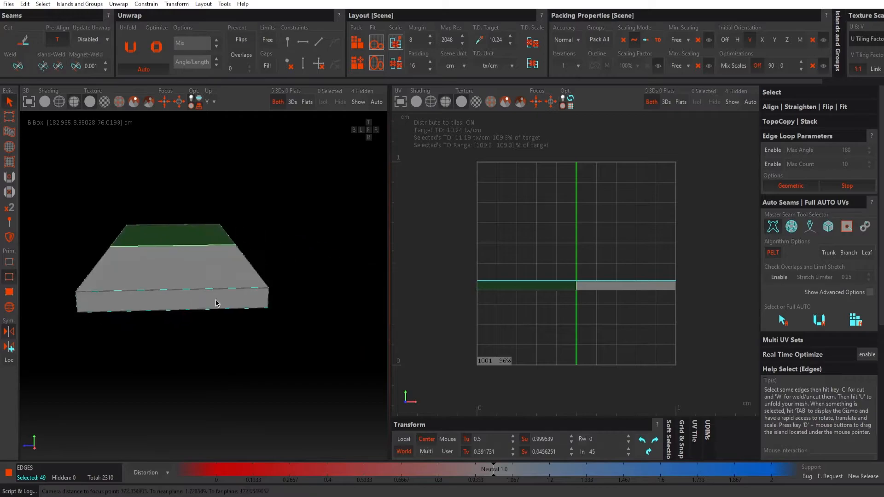
pyautogui.keyDown('alt'); pyautogui.moveTo(244, 300); pyautogui.dragTo(181, 306); pyautogui.keyUp('alt')
pyautogui.keyDown('alt'); pyautogui.moveTo(239, 298); pyautogui.dragTo(344, 295, button='right'); pyautogui.keyUp('alt')
pyautogui.keyDown('alt'); pyautogui.moveTo(343, 296); pyautogui.dragTo(220, 279, button='middle'); pyautogui.keyUp('alt')
pyautogui.keyDown('alt'); pyautogui.moveTo(221, 261); pyautogui.dragTo(217, 277); pyautogui.keyUp('alt')
pyautogui.keyDown('alt'); pyautogui.moveTo(217, 277); pyautogui.dragTo(308, 247, button='right'); pyautogui.keyUp('alt')
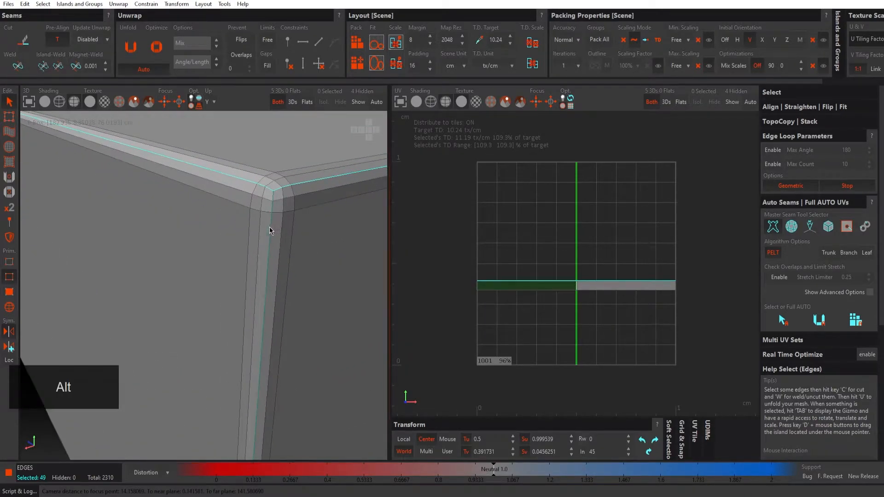
pyautogui.doubleClick(270, 230)
# Cut the tabletop along the selected edge loops, and unfold and pack the resulting islands
pyautogui.keyDown('alt'); pyautogui.moveTo(196, 282); pyautogui.dragTo(294, 286); pyautogui.keyUp('alt')
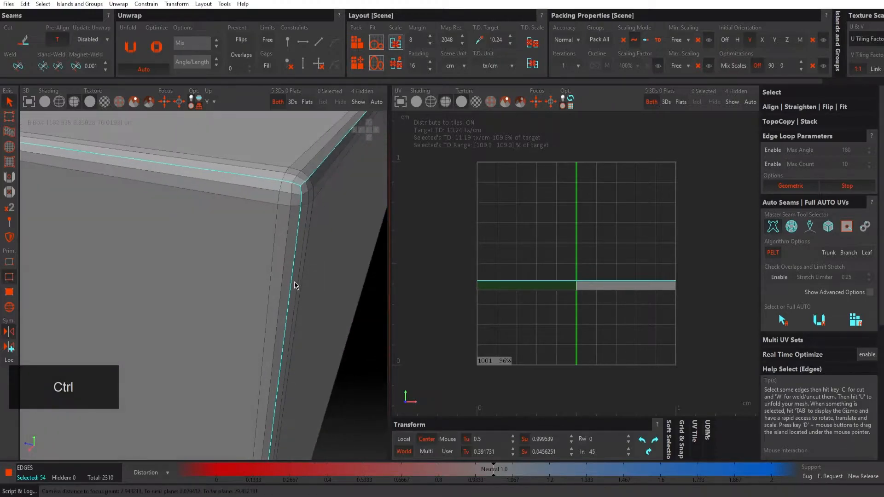
pyautogui.keyDown('alt'); pyautogui.moveTo(294, 286); pyautogui.dragTo(213, 278, button='right'); pyautogui.keyUp('alt')
pyautogui.keyDown('alt'); pyautogui.moveTo(213, 278); pyautogui.dragTo(210, 276); pyautogui.keyUp('alt')
pyautogui.keyDown('alt'); pyautogui.moveTo(210, 276); pyautogui.dragTo(193, 282, button='right'); pyautogui.keyUp('alt')
pyautogui.moveTo(193, 282)
pyautogui.keyDown('alt'); pyautogui.mouseDown()
pyautogui.moveTo(235, 276)
pyautogui.moveTo(189, 272)
pyautogui.mouseUp(); pyautogui.keyUp('alt')
pyautogui.keyDown('alt'); pyautogui.moveTo(189, 271); pyautogui.dragTo(279, 275, button='right'); pyautogui.keyUp('alt')
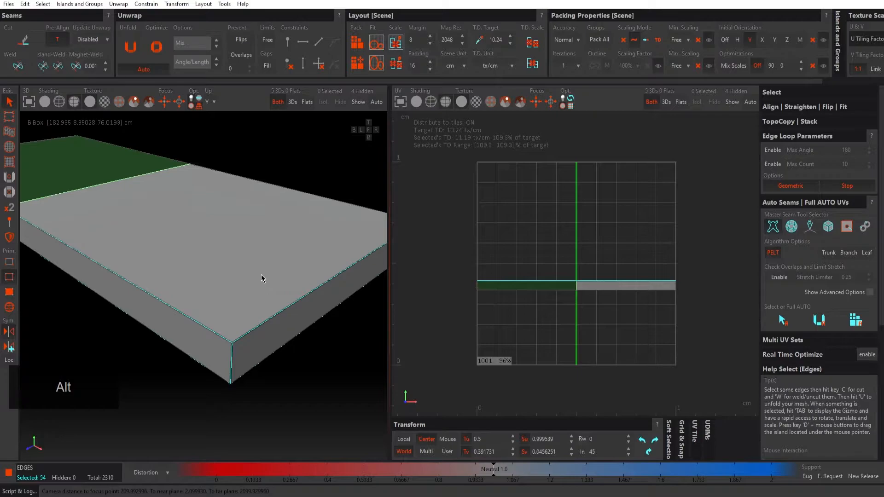
pyautogui.press('c')
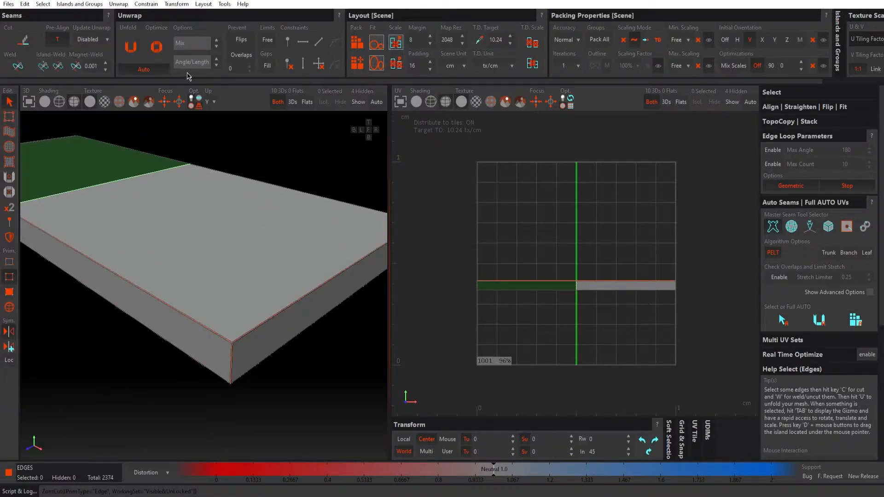
pyautogui.click(132, 48)
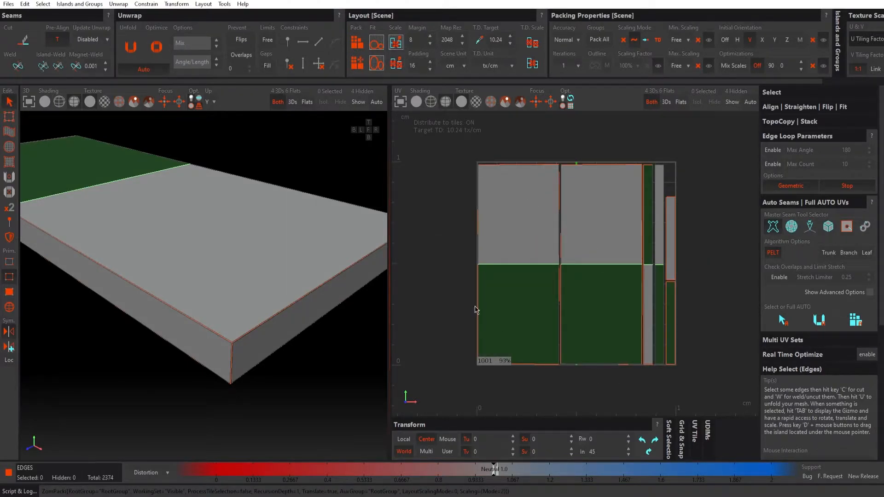
# Unhide the four table legs
pyautogui.moveTo(587, 241)
pyautogui.keyDown('alt'); pyautogui.mouseDown(button='right')
pyautogui.moveTo(641, 245)
pyautogui.moveTo(582, 243)
pyautogui.mouseUp(button='right'); pyautogui.keyUp('alt')
pyautogui.keyDown('alt'); pyautogui.moveTo(240, 297); pyautogui.dragTo(300, 183); pyautogui.keyUp('alt')
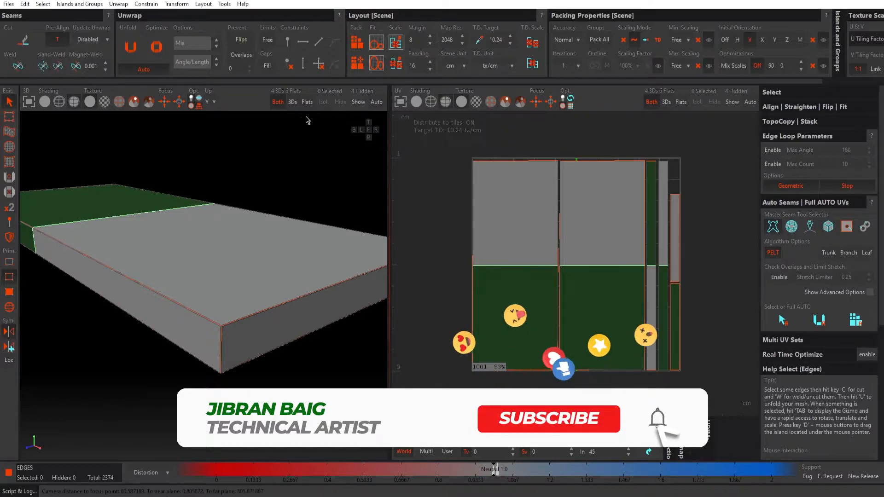
pyautogui.click(358, 102)
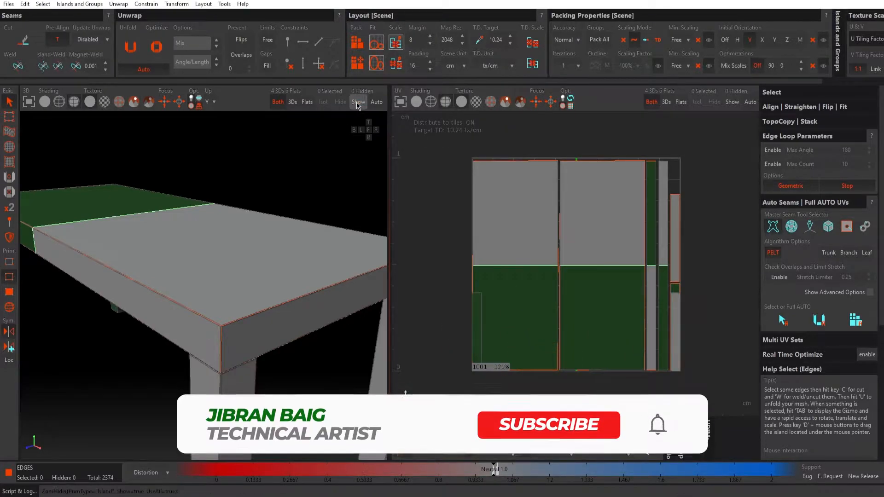
# Turn off symmetry for the mesh and skip the break reminder
pyautogui.keyDown('alt'); pyautogui.moveTo(247, 223); pyautogui.dragTo(95, 299); pyautogui.keyUp('alt')
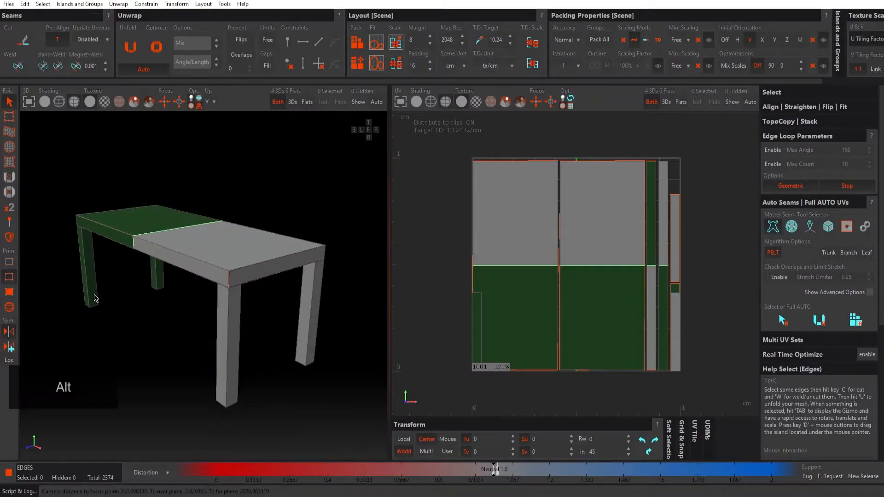
pyautogui.click(12, 335)
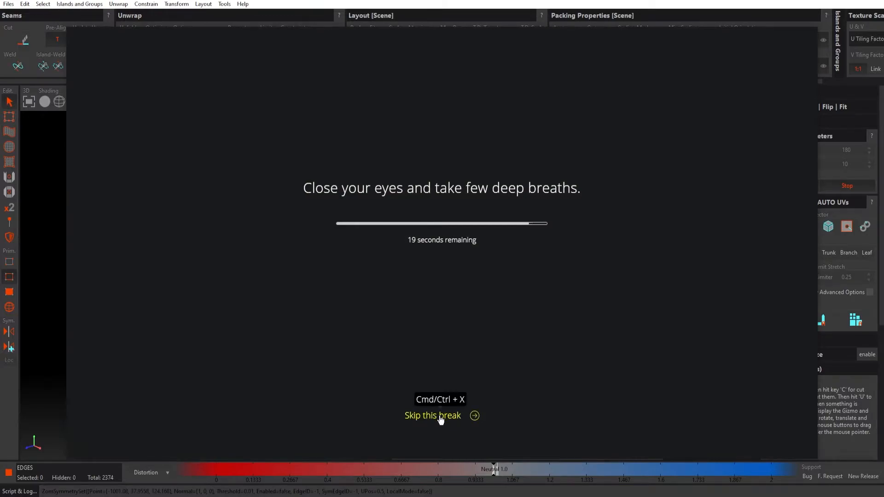
pyautogui.click(441, 416)
# Isolate one leg at the near short end of the table so that everything else is hidden
pyautogui.keyDown('alt'); pyautogui.moveTo(203, 358); pyautogui.dragTo(277, 330); pyautogui.keyUp('alt')
pyautogui.keyDown('alt'); pyautogui.moveTo(276, 329); pyautogui.dragTo(238, 337, button='middle'); pyautogui.keyUp('alt')
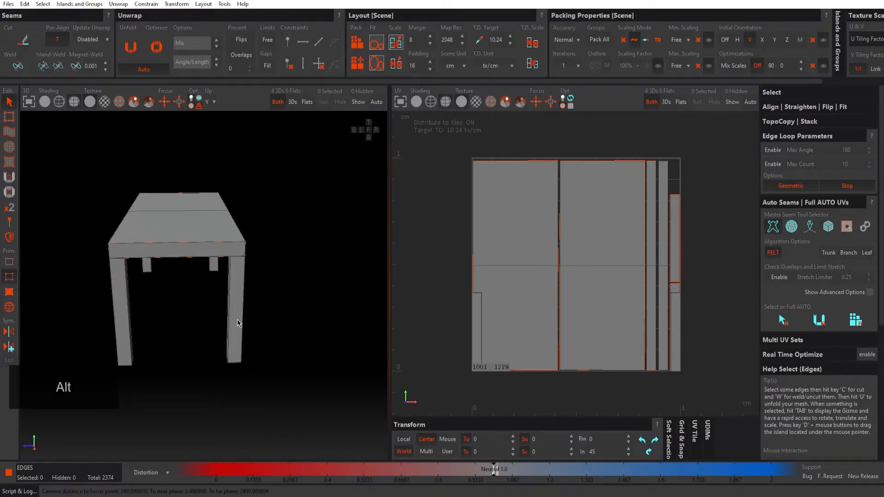
pyautogui.press('i')
pyautogui.keyDown('alt'); pyautogui.moveTo(237, 320); pyautogui.dragTo(222, 281); pyautogui.keyUp('alt')
pyautogui.keyDown('alt'); pyautogui.moveTo(223, 280); pyautogui.dragTo(312, 290, button='right'); pyautogui.keyUp('alt')
pyautogui.keyDown('alt'); pyautogui.moveTo(281, 275); pyautogui.dragTo(249, 274); pyautogui.keyUp('alt')
pyautogui.keyDown('alt'); pyautogui.moveTo(272, 210); pyautogui.dragTo(210, 237, button='middle'); pyautogui.keyUp('alt')
pyautogui.keyDown('alt'); pyautogui.moveTo(210, 238); pyautogui.dragTo(232, 227, button='right'); pyautogui.keyUp('alt')
pyautogui.press('alt')
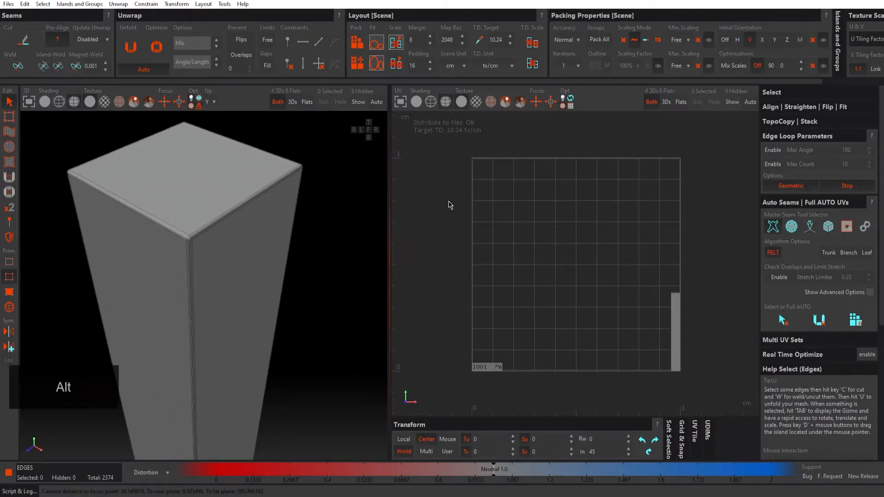
# Select the middle bevel loop along the leg's top edge and add the middle loop down the adjoining vertical corner
pyautogui.click(780, 204)
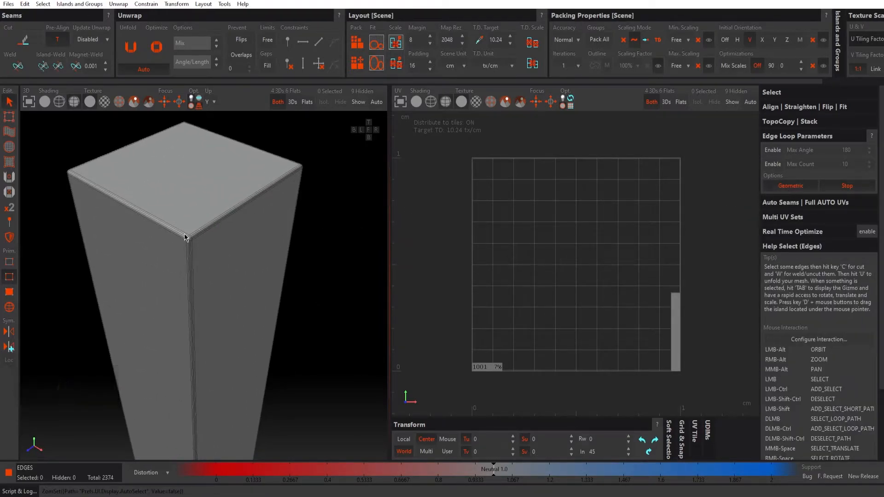
pyautogui.scroll(2, 211, 236)
pyautogui.scroll(3, 211, 236)
pyautogui.press('alt')
pyautogui.doubleClick(209, 244)
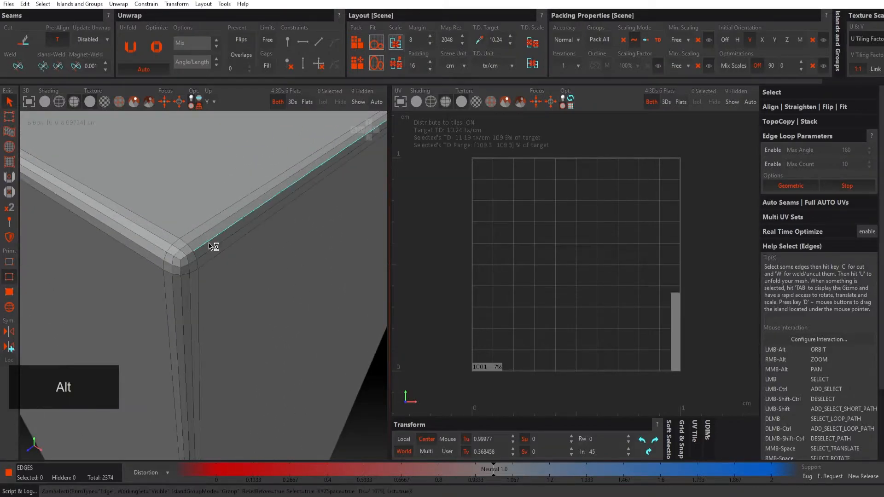
pyautogui.keyDown('ctrl'); pyautogui.doubleClick(182, 284); pyautogui.keyUp('ctrl')
# Add the middle bevel loop of the leg's next unselected vertical corner to the selection
pyautogui.keyDown('alt'); pyautogui.moveTo(266, 318); pyautogui.dragTo(163, 285); pyautogui.keyUp('alt')
pyautogui.scroll(-3, 163, 285)
pyautogui.keyDown('alt'); pyautogui.moveTo(369, 292); pyautogui.dragTo(240, 270, button='middle'); pyautogui.keyUp('alt')
pyautogui.keyDown('alt'); pyautogui.moveTo(240, 270); pyautogui.dragTo(182, 266); pyautogui.keyUp('alt')
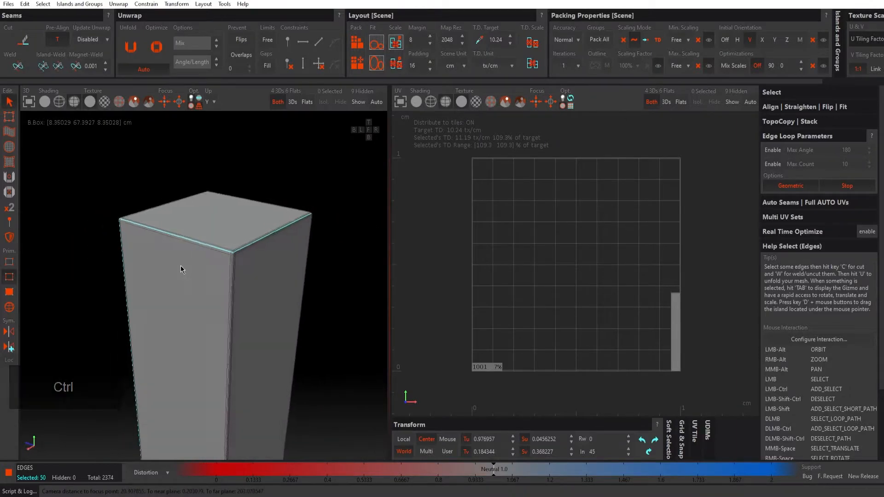
pyautogui.scroll(4, 264, 261)
pyautogui.keyDown('ctrl'); pyautogui.doubleClick(232, 250); pyautogui.keyUp('ctrl')
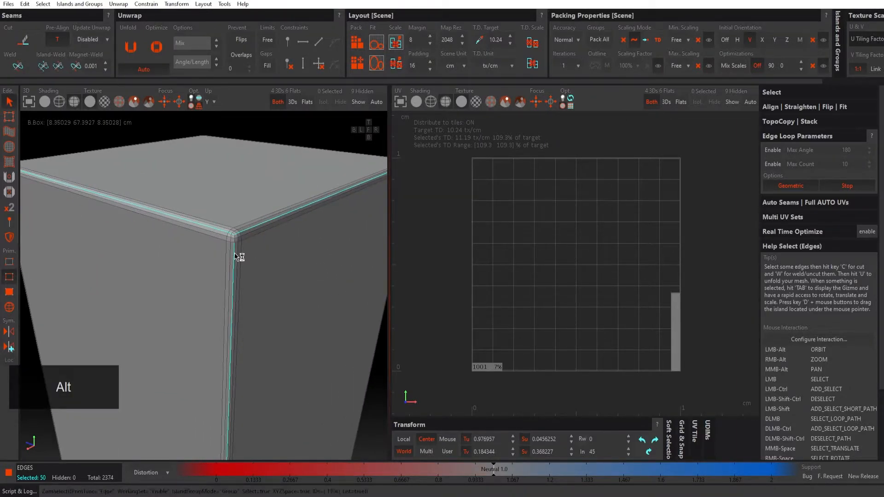
# Add the middle bevel loop of the leg's last remaining vertical corner to the selection
pyautogui.scroll(3, 266, 259)
pyautogui.keyDown('alt'); pyautogui.moveTo(318, 259); pyautogui.dragTo(165, 247); pyautogui.keyUp('alt')
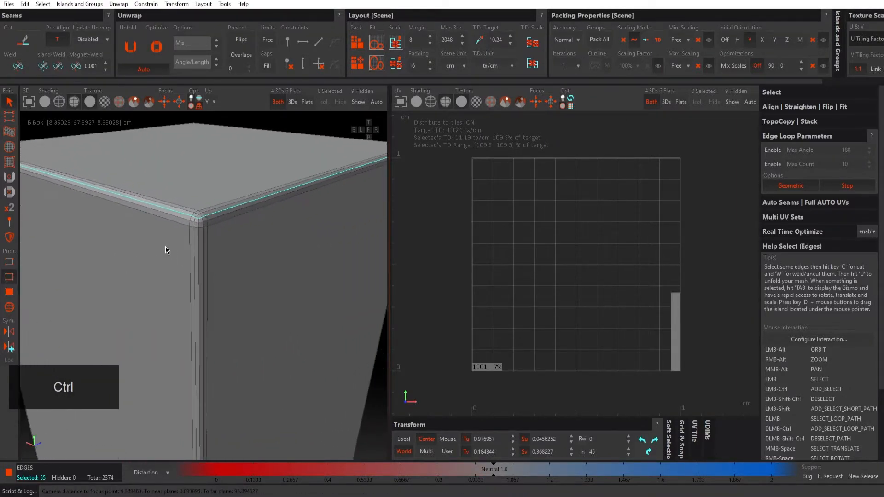
pyautogui.scroll(3, 169, 247)
pyautogui.keyDown('ctrl'); pyautogui.doubleClick(214, 241); pyautogui.keyUp('ctrl')
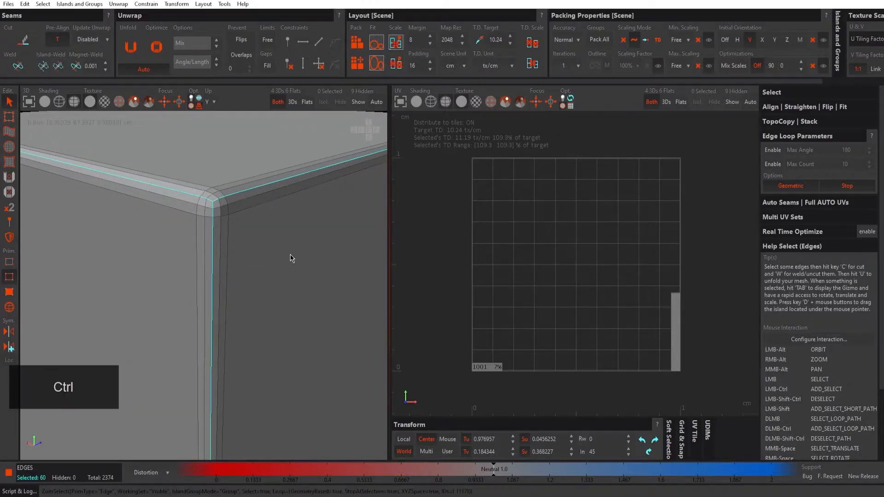
# Unhide the tabletop and the other three legs while keeping the isolated leg's edge loops selected
pyautogui.scroll(-5, 290, 254)
pyautogui.scroll(-5, 235, 254)
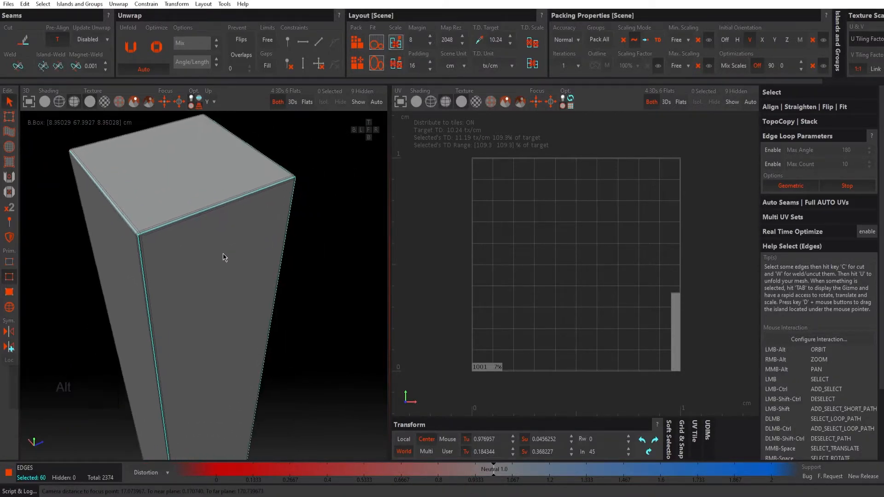
pyautogui.press('f')
pyautogui.keyDown('alt'); pyautogui.moveTo(226, 302); pyautogui.dragTo(233, 387); pyautogui.keyUp('alt')
pyautogui.scroll(5, 283, 373)
pyautogui.keyDown('alt'); pyautogui.moveTo(283, 374); pyautogui.dragTo(221, 165); pyautogui.keyUp('alt')
pyautogui.keyDown('alt'); pyautogui.moveTo(221, 165); pyautogui.dragTo(187, 269, button='middle'); pyautogui.keyUp('alt')
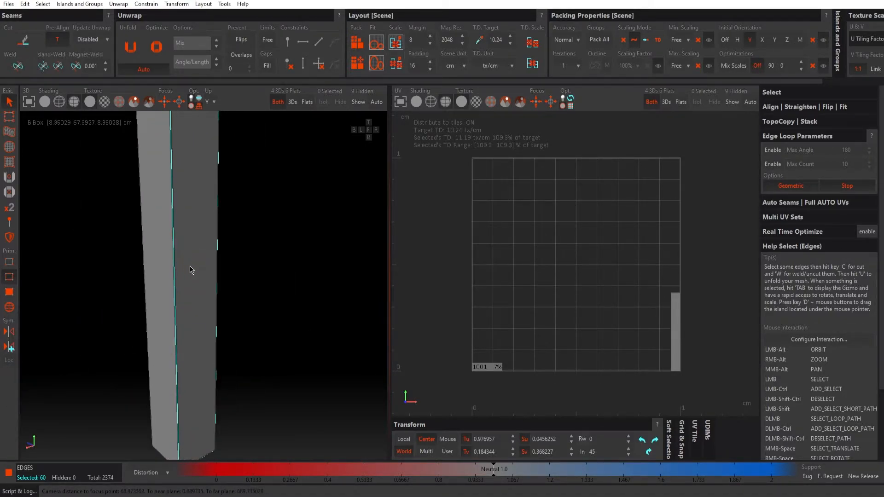
pyautogui.press('y')
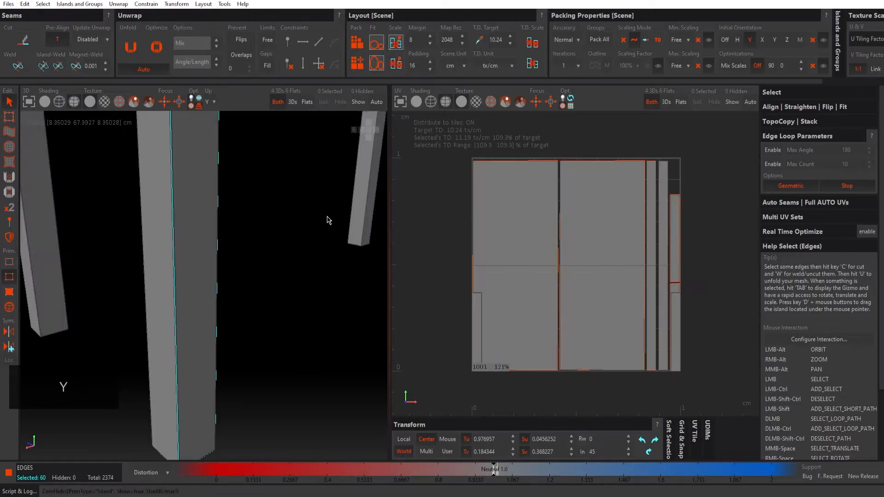
# Cut the leg along its selected edge loops
pyautogui.keyDown('alt'); pyautogui.moveTo(310, 234); pyautogui.dragTo(244, 223, button='right'); pyautogui.keyUp('alt')
pyautogui.keyDown('alt'); pyautogui.moveTo(245, 223); pyautogui.dragTo(223, 227, button='middle'); pyautogui.keyUp('alt')
pyautogui.keyDown('alt'); pyautogui.moveTo(223, 227); pyautogui.dragTo(247, 231); pyautogui.keyUp('alt')
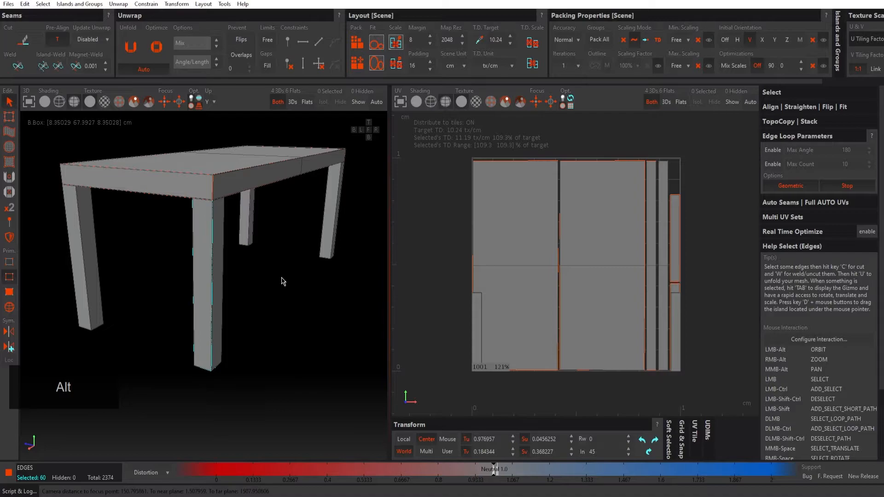
pyautogui.press('c')
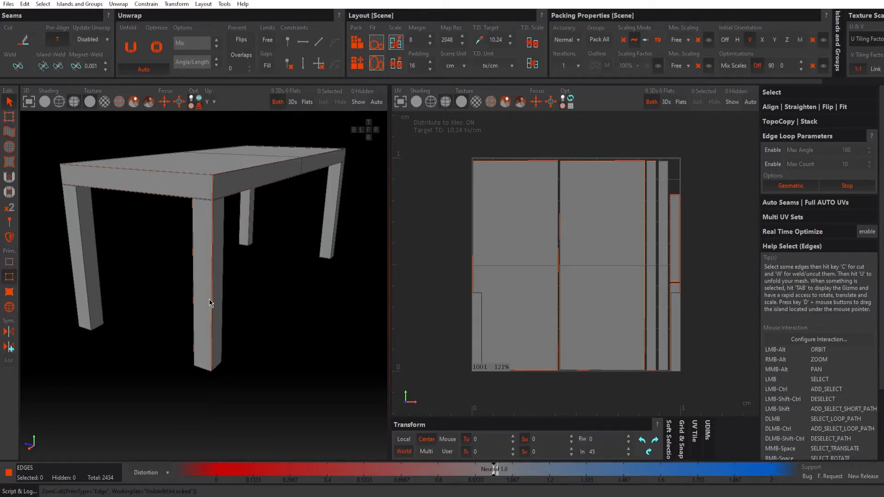
# Select all islands of the cut leg in island mode, and unfold and optimize them
pyautogui.click(9, 307)
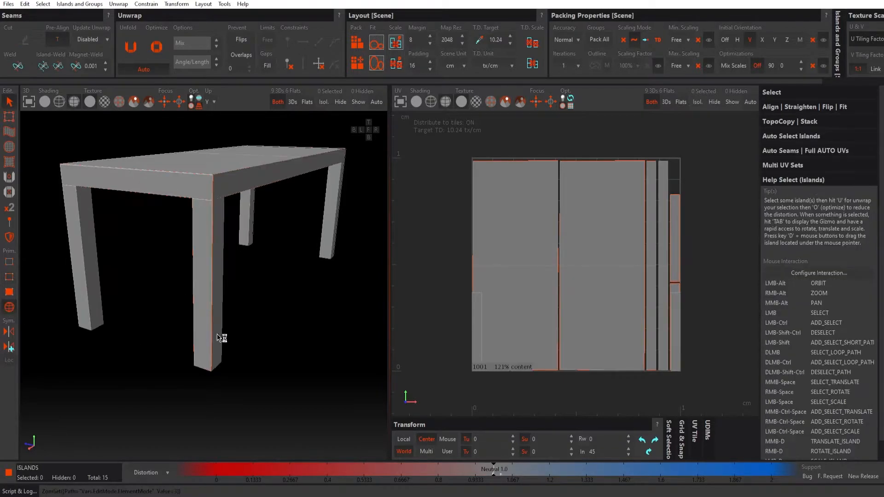
pyautogui.click(206, 300)
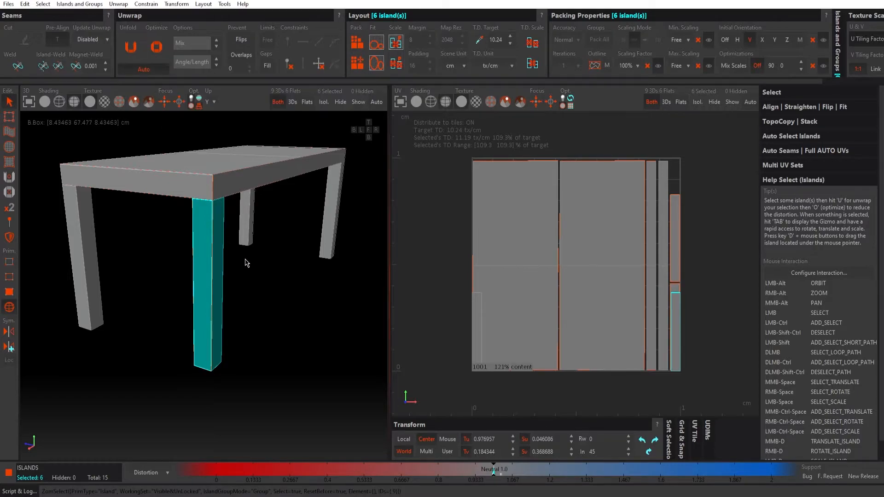
pyautogui.press('u')
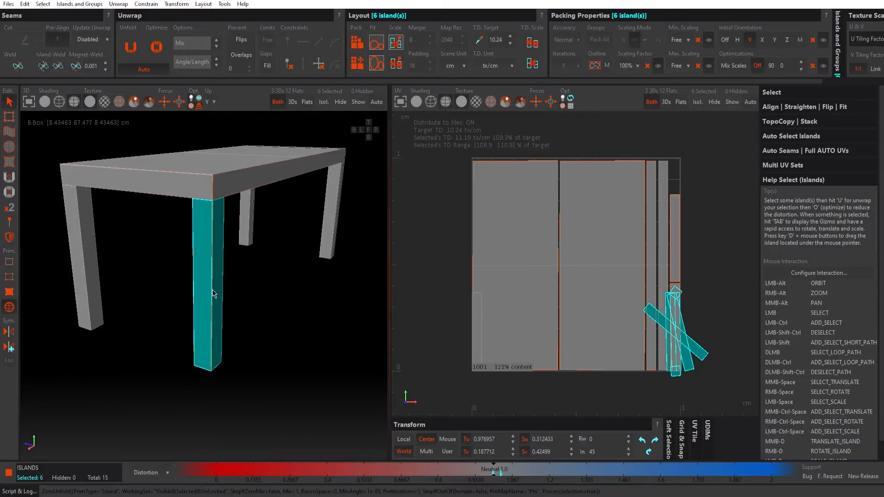
pyautogui.press('o')
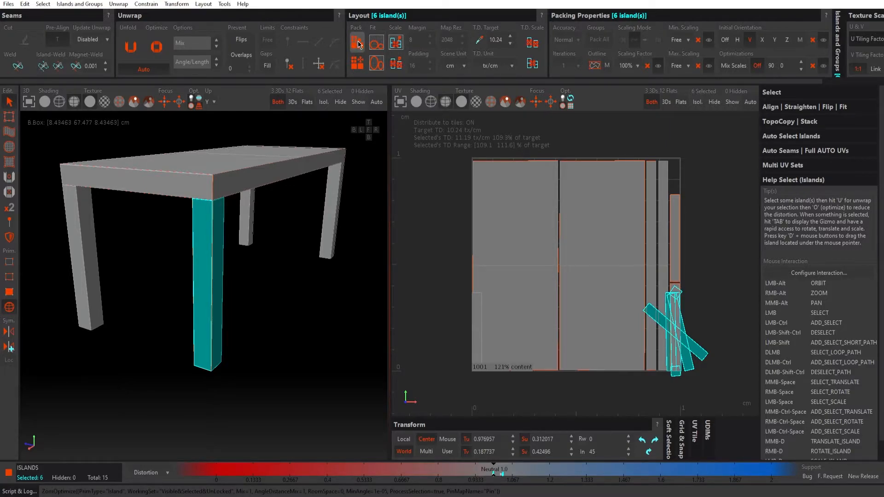
# Pack the leg's selected islands, and with nothing selected pack all islands of the table into the tile
pyautogui.press('p')
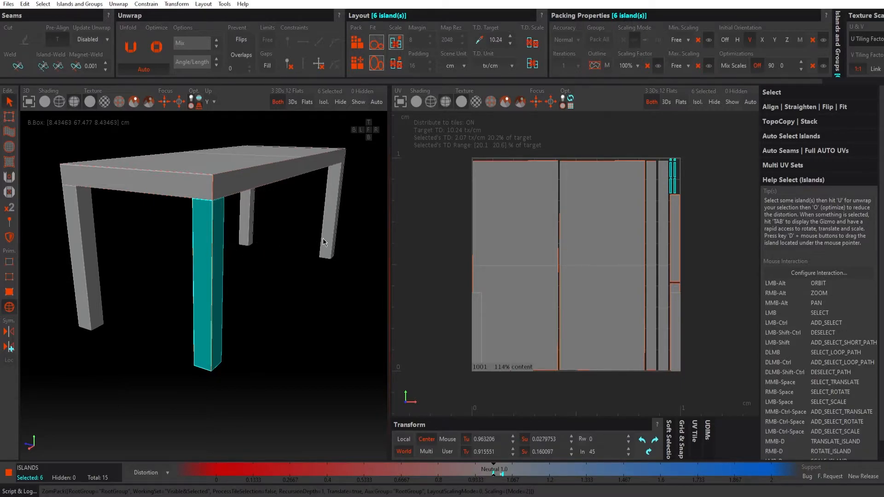
pyautogui.click(440, 193)
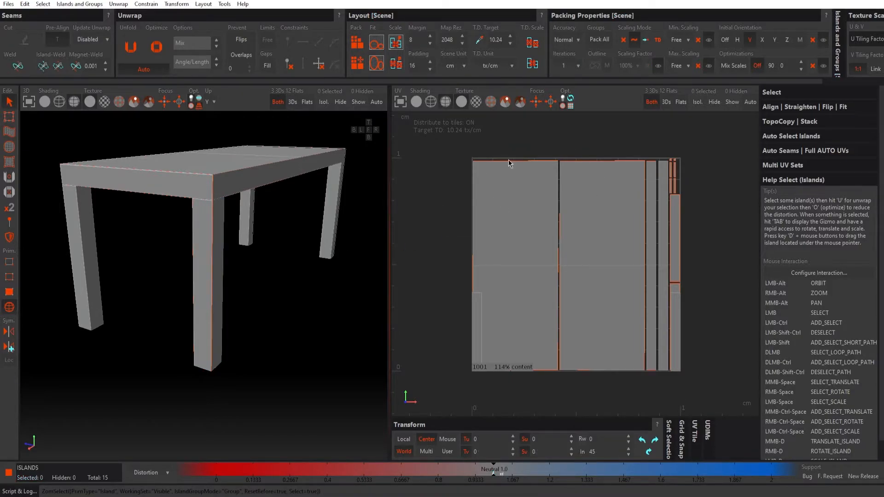
pyautogui.click(357, 43)
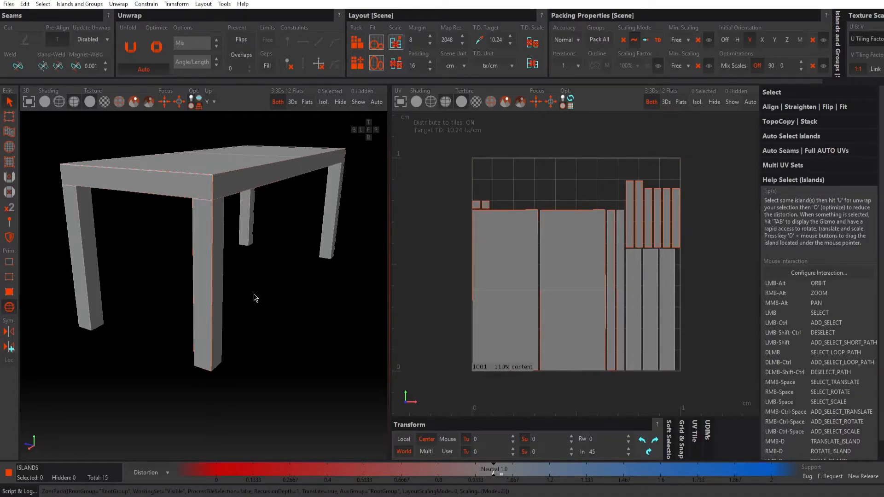
# Reselect the unwrapped leg's islands and copy their seams and UVs to the matching legs with TopoCopy
pyautogui.click(216, 282)
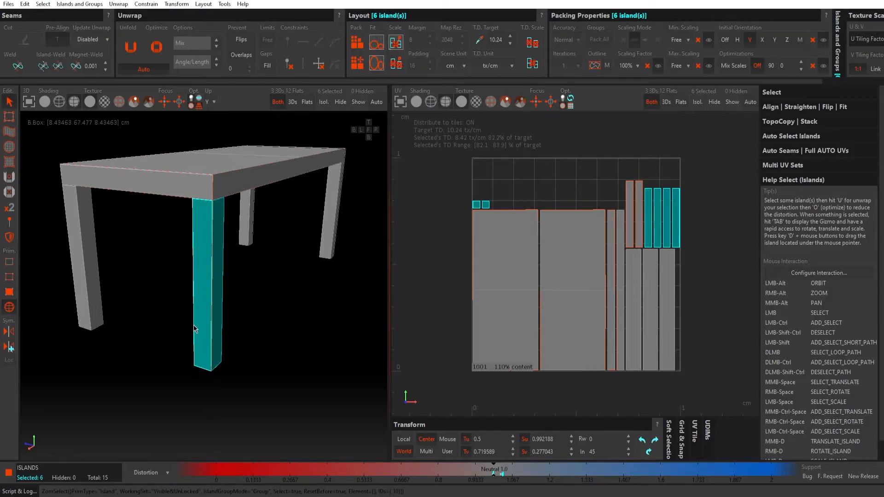
pyautogui.press('alt')
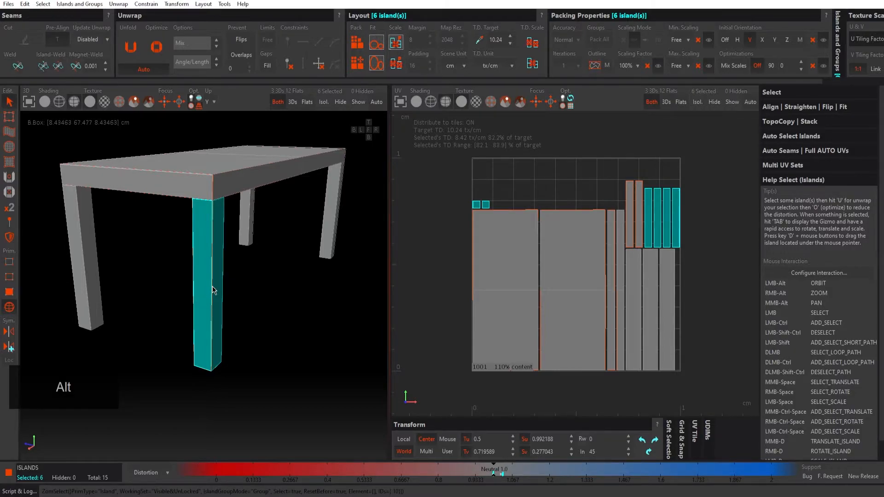
pyautogui.moveTo(194, 319)
pyautogui.keyDown('alt'); pyautogui.mouseDown()
pyautogui.moveTo(275, 296)
pyautogui.moveTo(354, 249)
pyautogui.moveTo(258, 267)
pyautogui.moveTo(197, 314)
pyautogui.mouseUp(); pyautogui.keyUp('alt')
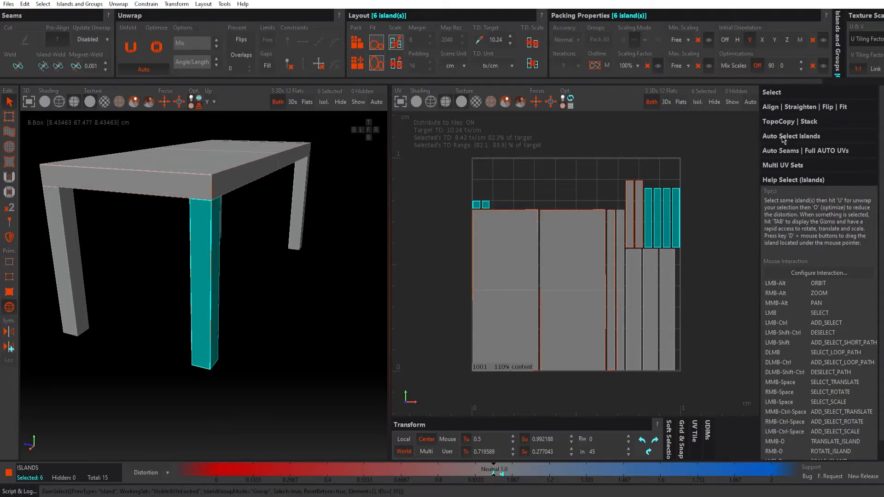
pyautogui.click(787, 123)
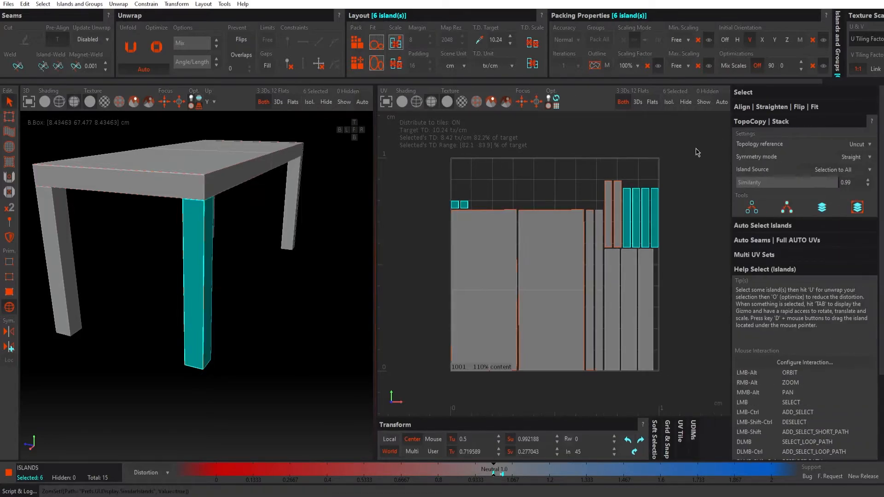
pyautogui.click(782, 211)
pyautogui.keyDown('alt'); pyautogui.moveTo(185, 305); pyautogui.dragTo(162, 317); pyautogui.keyUp('alt')
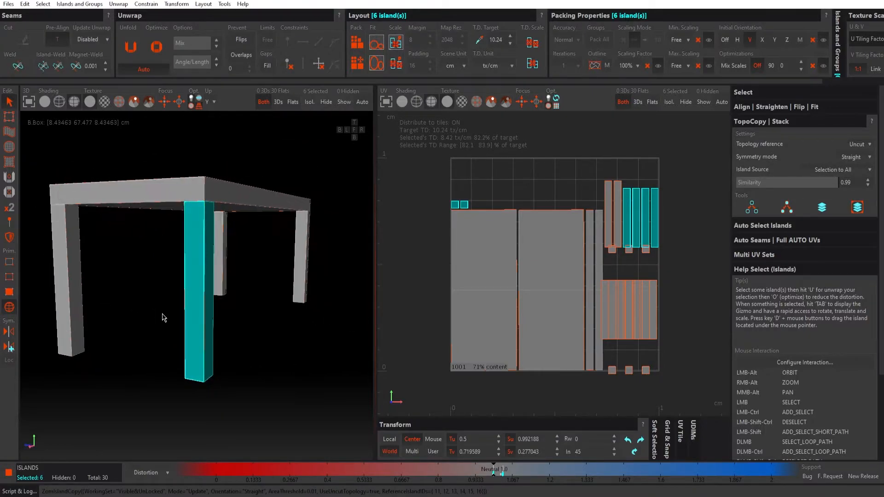
# Select each of the other three legs in turn to check its copied UV islands in the layout
pyautogui.press('alt')
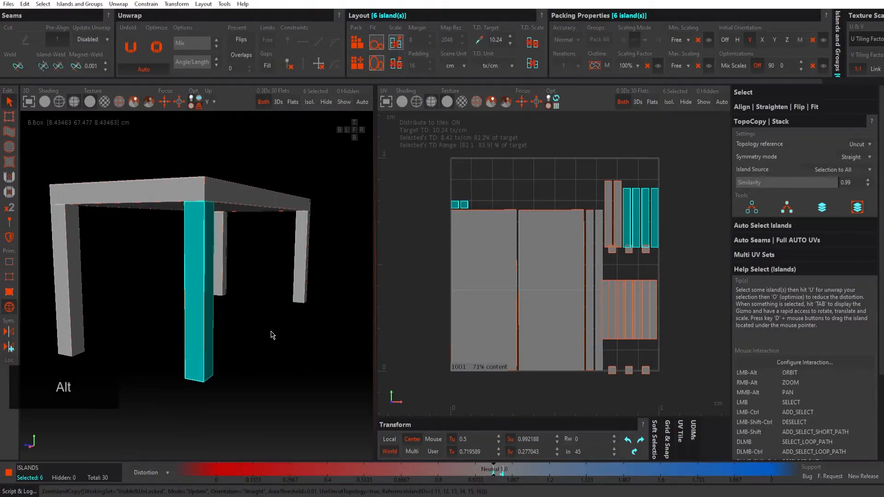
pyautogui.keyDown('alt'); pyautogui.moveTo(272, 336); pyautogui.dragTo(281, 328); pyautogui.keyUp('alt')
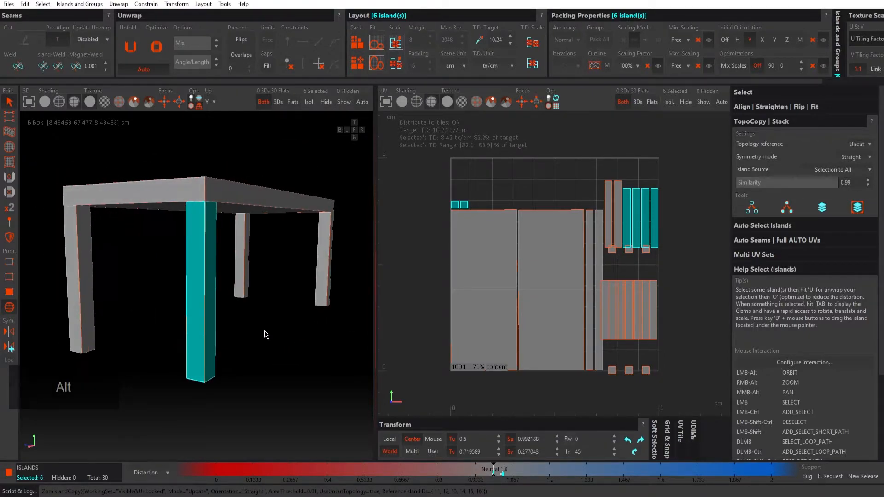
pyautogui.click(329, 289)
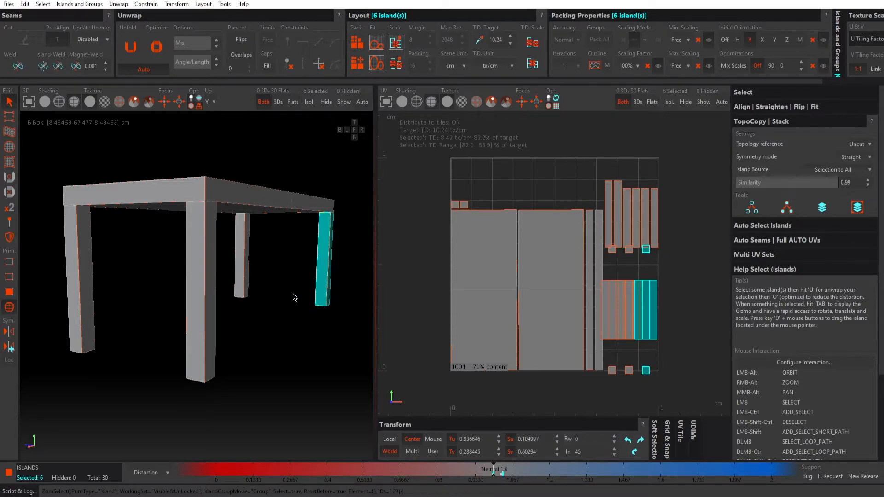
pyautogui.click(248, 270)
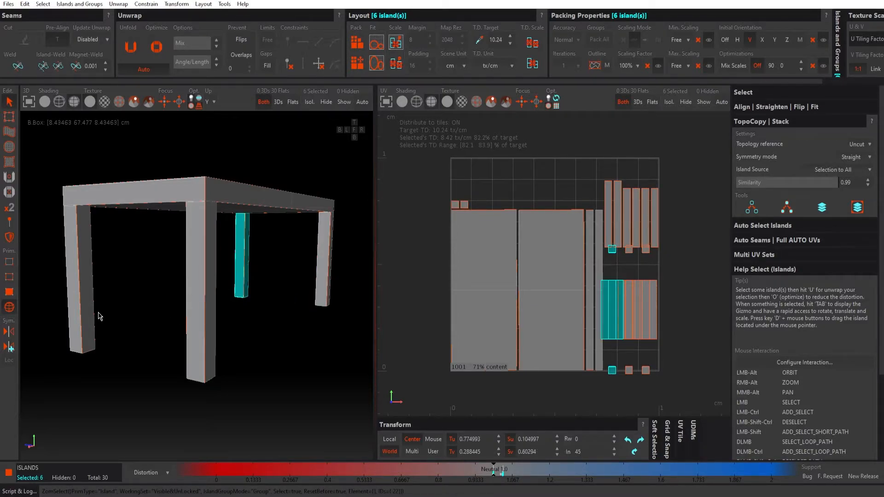
pyautogui.click(90, 300)
pyautogui.keyDown('alt'); pyautogui.moveTo(127, 347); pyautogui.dragTo(194, 339); pyautogui.keyUp('alt')
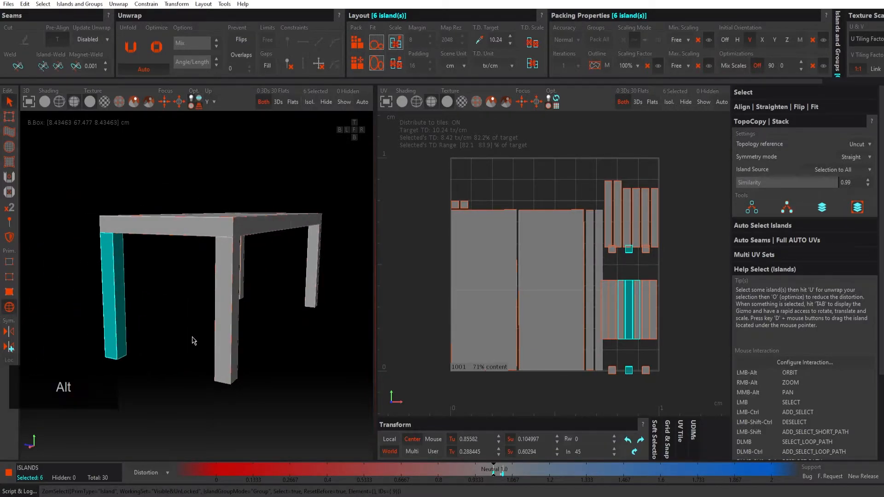
# Clear the selection, pack all islands of the table into the tile, and show the checker texture on the model
pyautogui.click(279, 357)
pyautogui.click(358, 45)
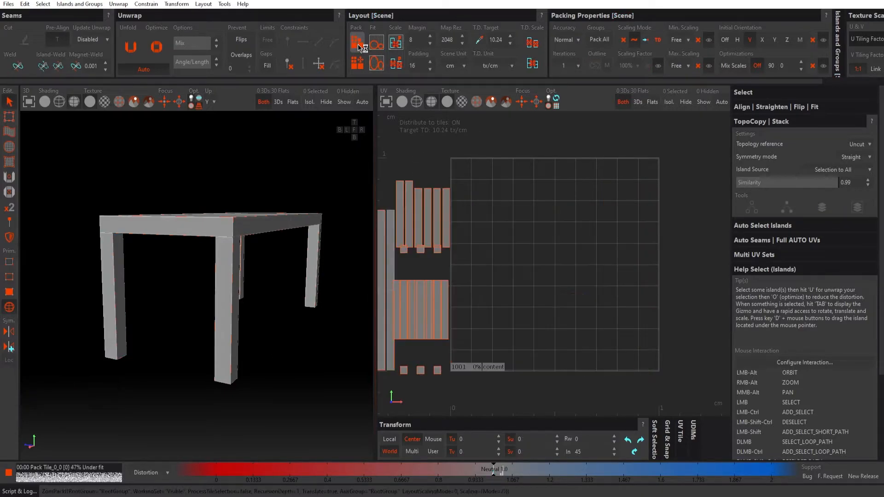
pyautogui.keyDown('alt'); pyautogui.moveTo(193, 289); pyautogui.dragTo(143, 295); pyautogui.keyUp('alt')
pyautogui.click(106, 102)
# Examine the checker pattern across the tabletop and legs from several angles for distortion and uneven scale
pyautogui.scroll(-4, 299, 284)
pyautogui.keyDown('alt'); pyautogui.moveTo(299, 284); pyautogui.dragTo(244, 239); pyautogui.keyUp('alt')
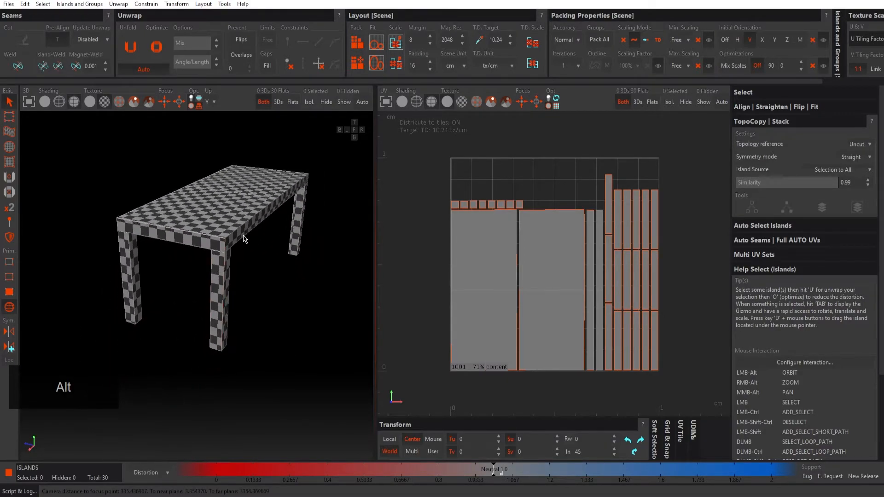
pyautogui.scroll(3, 247, 237)
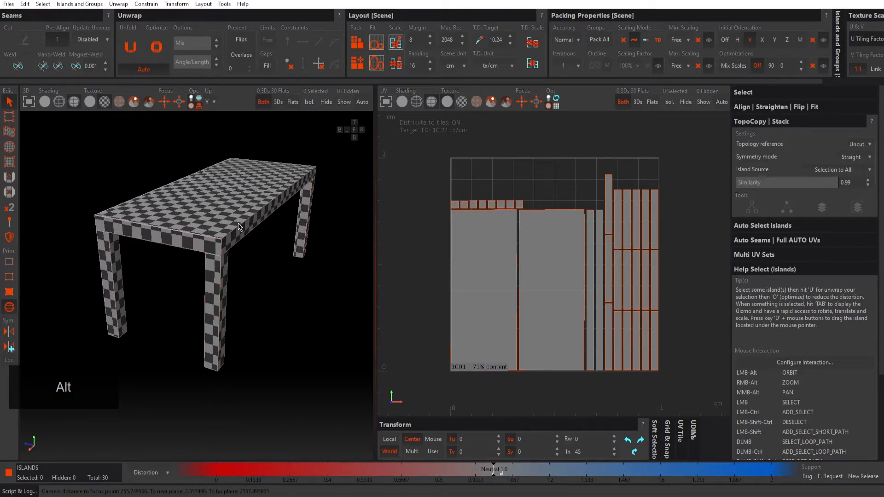
pyautogui.scroll(2, 232, 222)
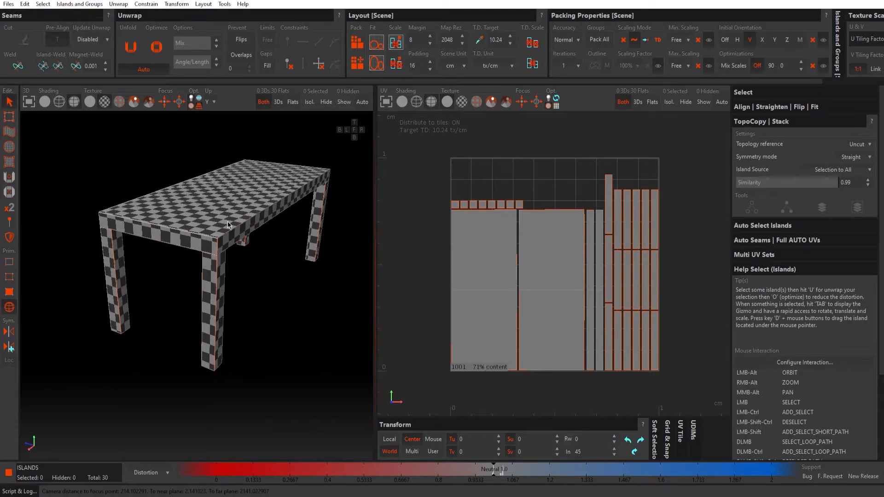
pyautogui.keyDown('alt'); pyautogui.moveTo(229, 201); pyautogui.dragTo(215, 203, button='middle'); pyautogui.keyUp('alt')
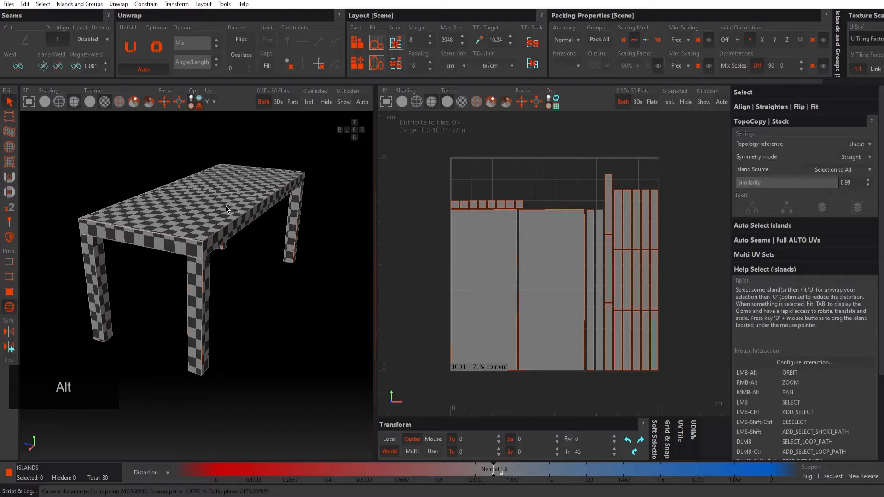
pyautogui.keyDown('alt'); pyautogui.moveTo(217, 198); pyautogui.dragTo(198, 201); pyautogui.keyUp('alt')
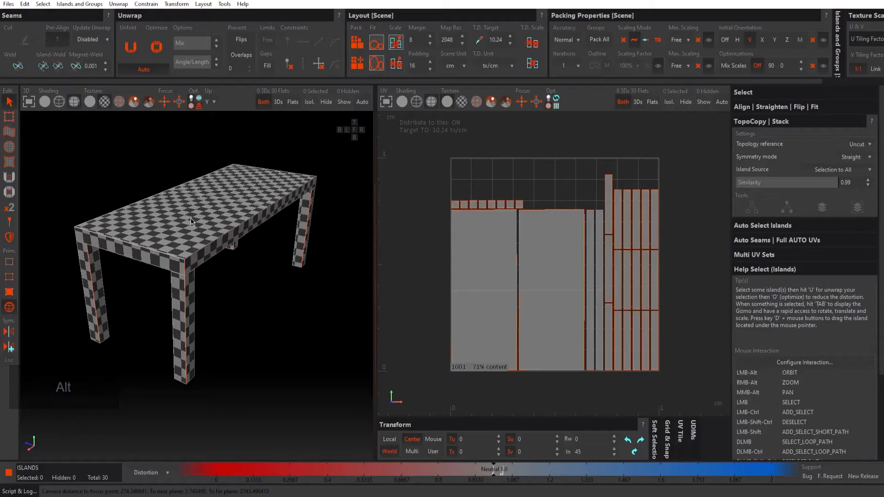
pyautogui.keyDown('alt'); pyautogui.moveTo(187, 215); pyautogui.dragTo(196, 215, button='middle'); pyautogui.keyUp('alt')
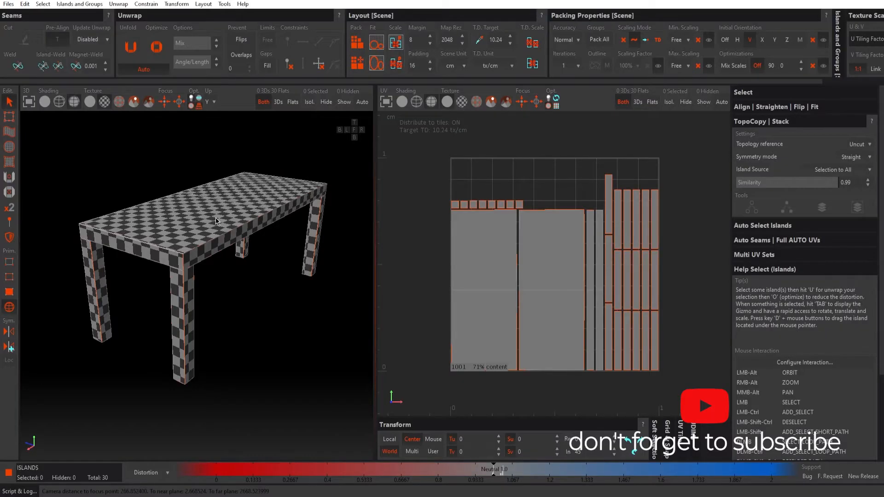
pyautogui.moveTo(211, 225)
pyautogui.keyDown('alt'); pyautogui.mouseDown()
pyautogui.moveTo(200, 217)
pyautogui.moveTo(206, 230)
pyautogui.mouseUp(); pyautogui.keyUp('alt')
pyautogui.click(235, 314)
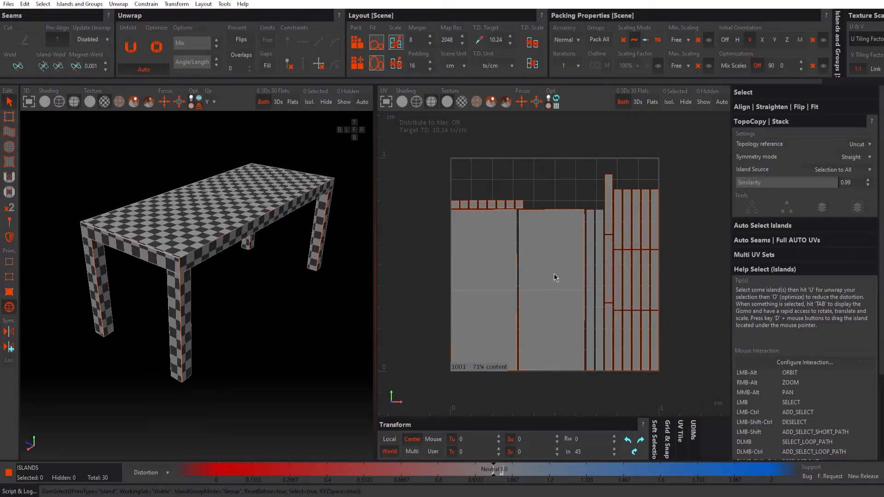
# Check all islands as a selection in the UV layout, switch the model to the numbered colour grid texture, and clear the selection
pyautogui.click(533, 261)
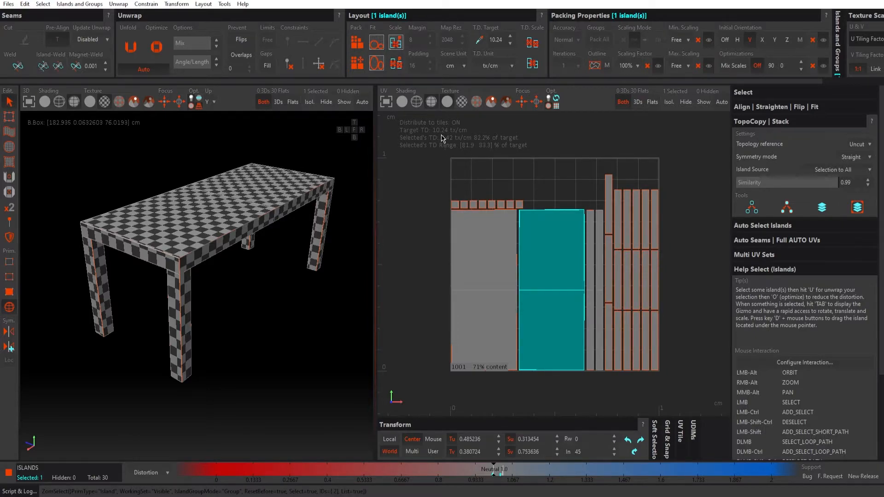
pyautogui.moveTo(420, 156); pyautogui.dragTo(730, 419)
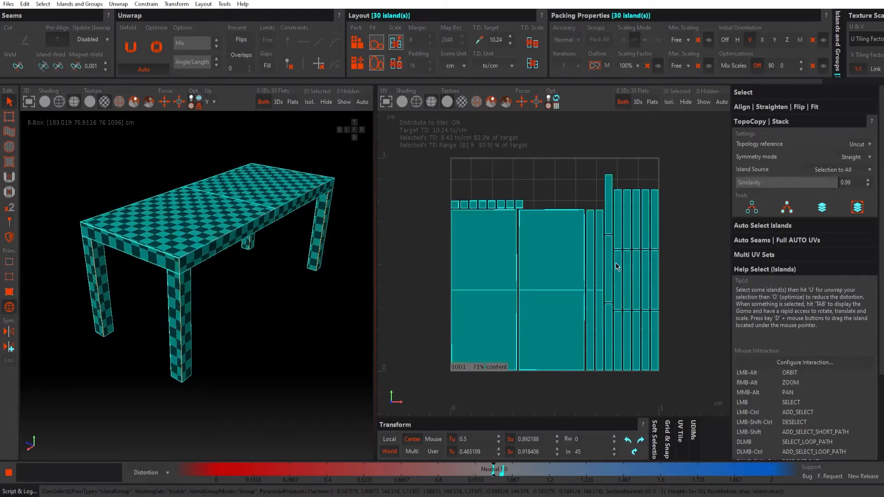
pyautogui.keyDown('alt'); pyautogui.moveTo(178, 295); pyautogui.dragTo(158, 223); pyautogui.keyUp('alt')
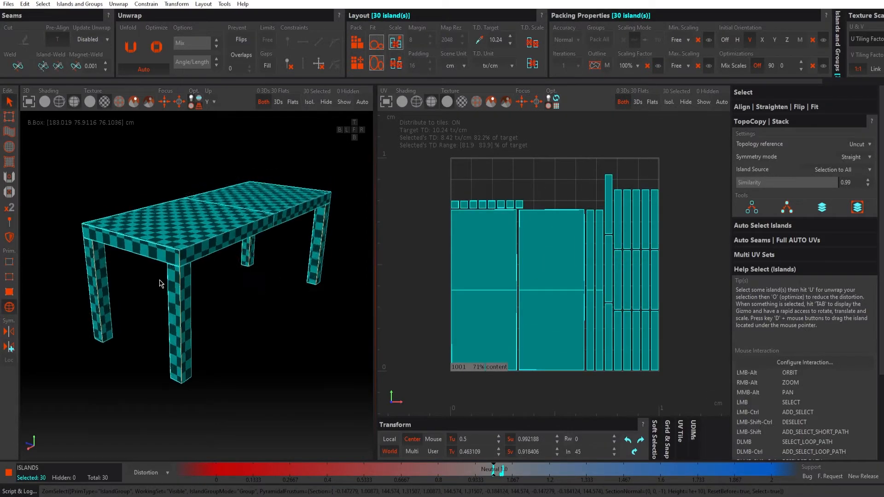
pyautogui.click(115, 103)
pyautogui.click(81, 180)
# Examine the orientation of the grid numbers on the tabletop, its sides and the legs from all around
pyautogui.keyDown('alt'); pyautogui.moveTo(181, 333); pyautogui.dragTo(205, 303); pyautogui.keyUp('alt')
pyautogui.keyDown('alt'); pyautogui.moveTo(170, 286); pyautogui.dragTo(265, 286, button='middle'); pyautogui.keyUp('alt')
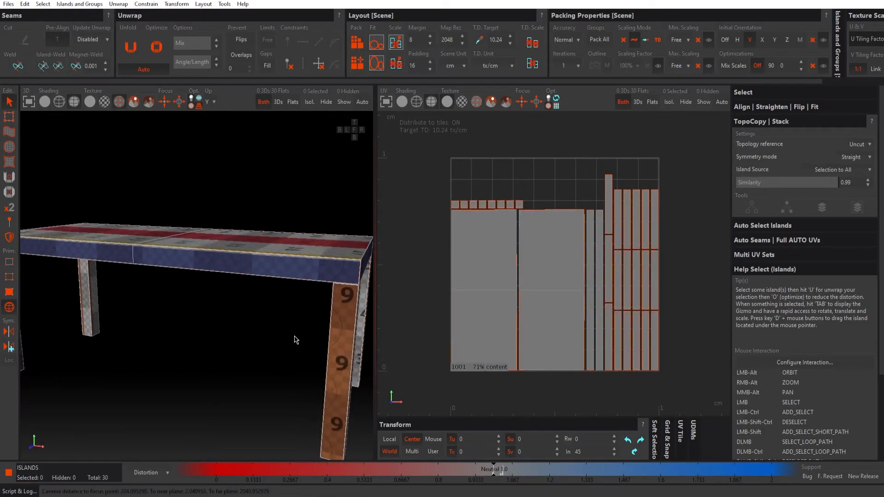
pyautogui.keyDown('alt'); pyautogui.moveTo(293, 336); pyautogui.dragTo(239, 329, button='right'); pyautogui.keyUp('alt')
pyautogui.keyDown('alt'); pyautogui.moveTo(240, 329); pyautogui.dragTo(318, 335); pyautogui.keyUp('alt')
pyautogui.keyDown('alt'); pyautogui.moveTo(187, 340); pyautogui.dragTo(240, 339, button='right'); pyautogui.keyUp('alt')
pyautogui.click(167, 314)
pyautogui.keyDown('alt'); pyautogui.moveTo(172, 318); pyautogui.dragTo(251, 290); pyautogui.keyUp('alt')
pyautogui.click(233, 304)
pyautogui.keyDown('alt'); pyautogui.moveTo(251, 290); pyautogui.dragTo(223, 288, button='right'); pyautogui.keyUp('alt')
pyautogui.keyDown('alt'); pyautogui.moveTo(223, 288); pyautogui.dragTo(308, 300); pyautogui.keyUp('alt')
pyautogui.keyDown('alt'); pyautogui.moveTo(236, 253); pyautogui.dragTo(286, 254, button='right'); pyautogui.keyUp('alt')
pyautogui.keyDown('alt'); pyautogui.moveTo(286, 251); pyautogui.dragTo(228, 241, button='middle'); pyautogui.keyUp('alt')
pyautogui.keyDown('alt'); pyautogui.moveTo(230, 243); pyautogui.dragTo(251, 245, button='right'); pyautogui.keyUp('alt')
pyautogui.keyDown('alt'); pyautogui.moveTo(251, 245); pyautogui.dragTo(263, 256); pyautogui.keyUp('alt')
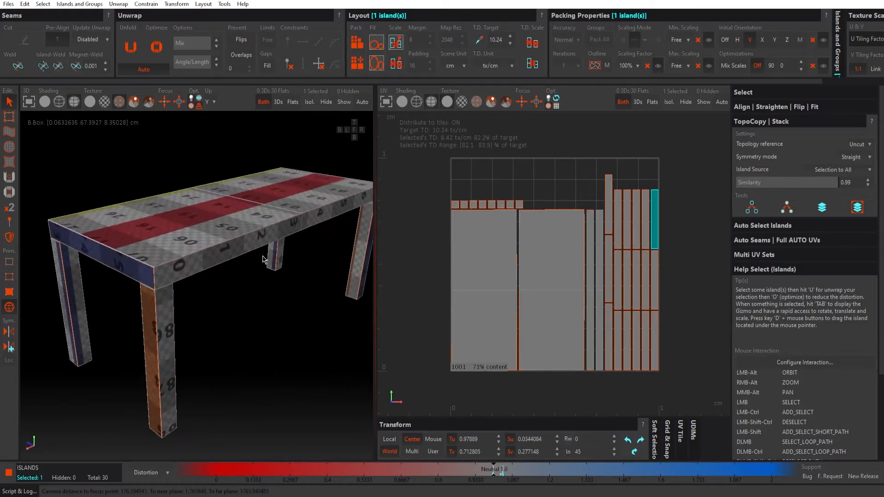
pyautogui.keyDown('alt'); pyautogui.moveTo(247, 264); pyautogui.dragTo(232, 260, button='right'); pyautogui.keyUp('alt')
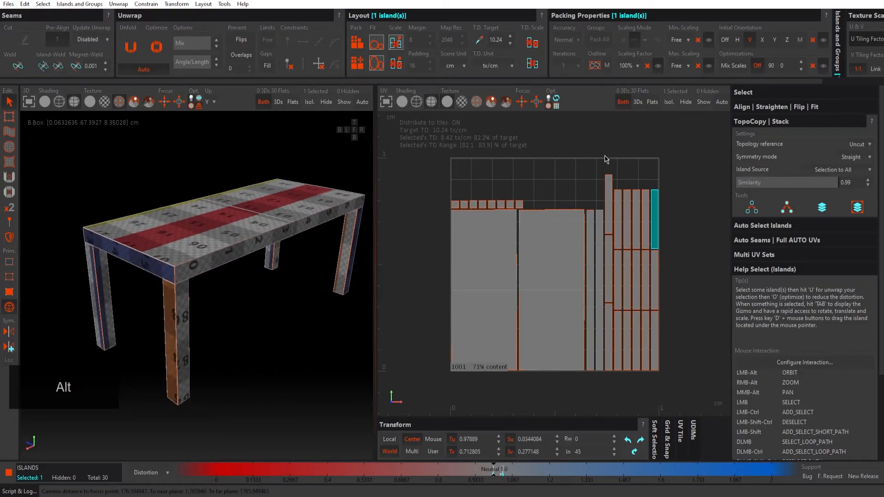
# With nothing selected, set the packing's initial orientation to Y, repack all islands, and check the upright leg island
pyautogui.click(700, 156)
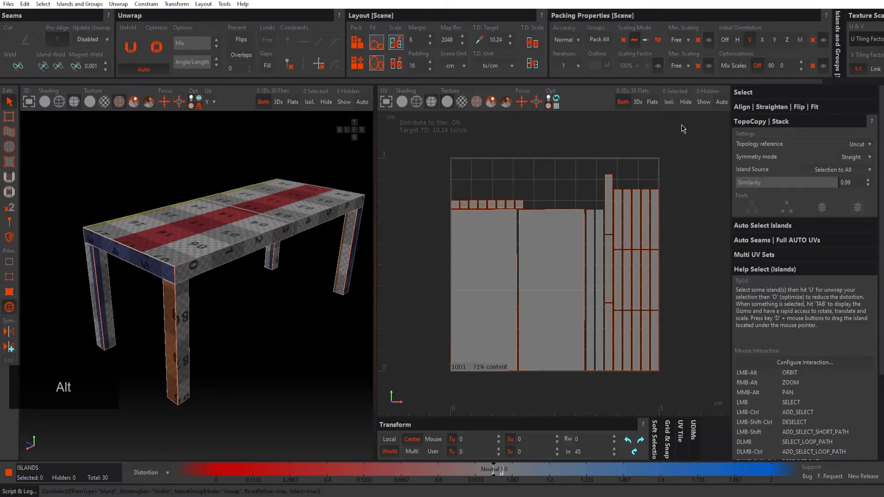
pyautogui.click(776, 42)
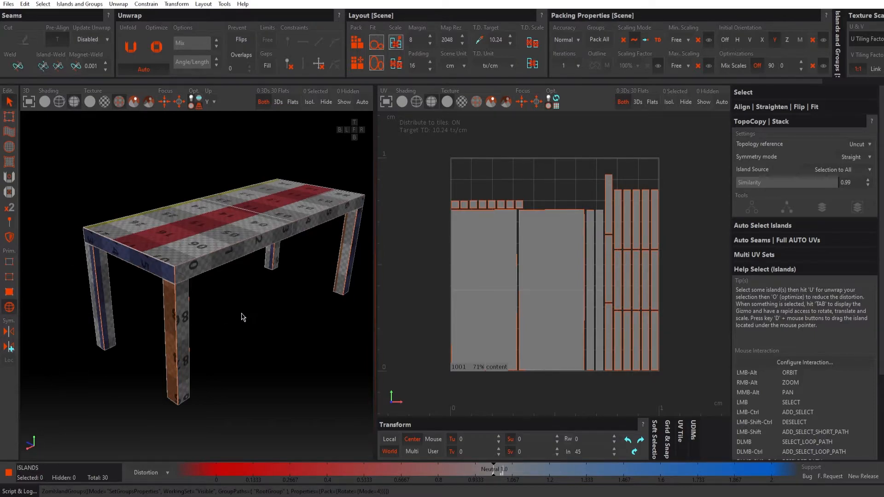
pyautogui.keyDown('alt'); pyautogui.moveTo(247, 317); pyautogui.dragTo(246, 317); pyautogui.keyUp('alt')
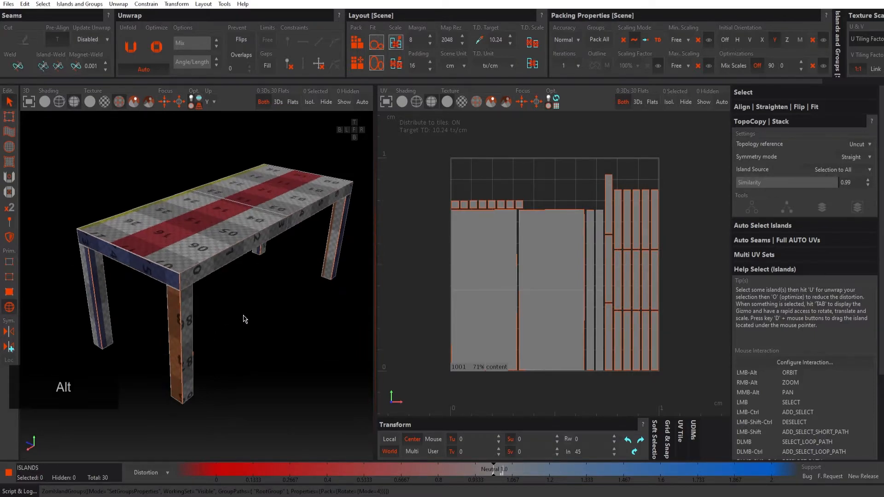
pyautogui.click(361, 45)
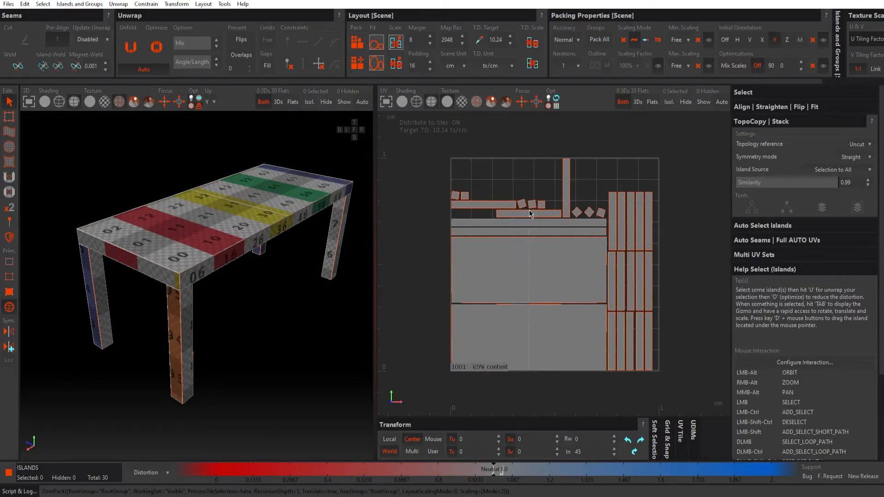
pyautogui.click(567, 196)
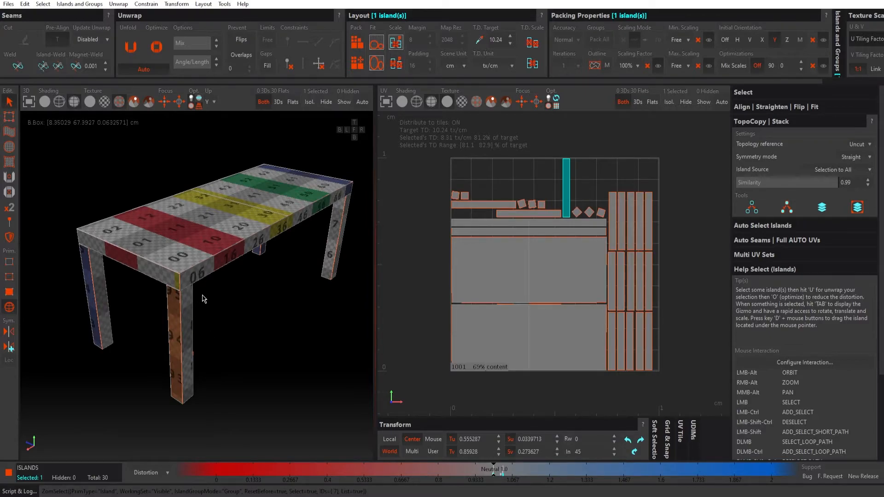
pyautogui.click(404, 206)
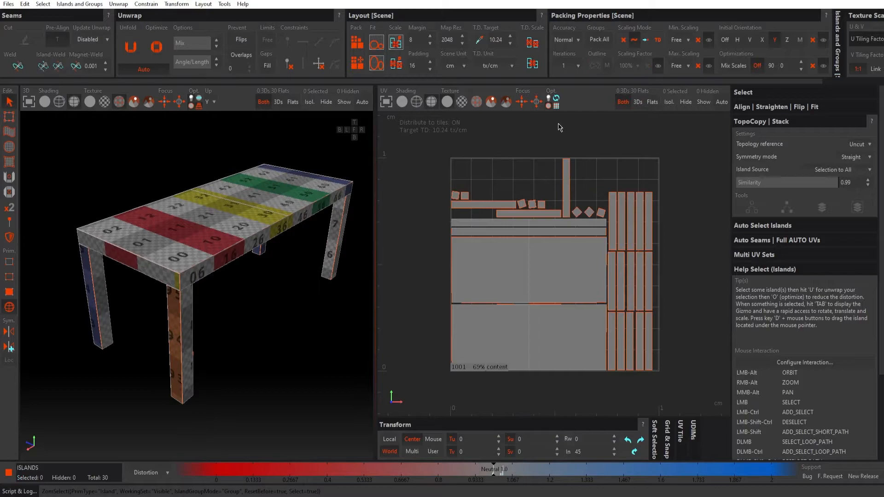
# Set the packing accuracy to Higher and the iterations to 16, and repack all islands with nothing selected
pyautogui.click(576, 45)
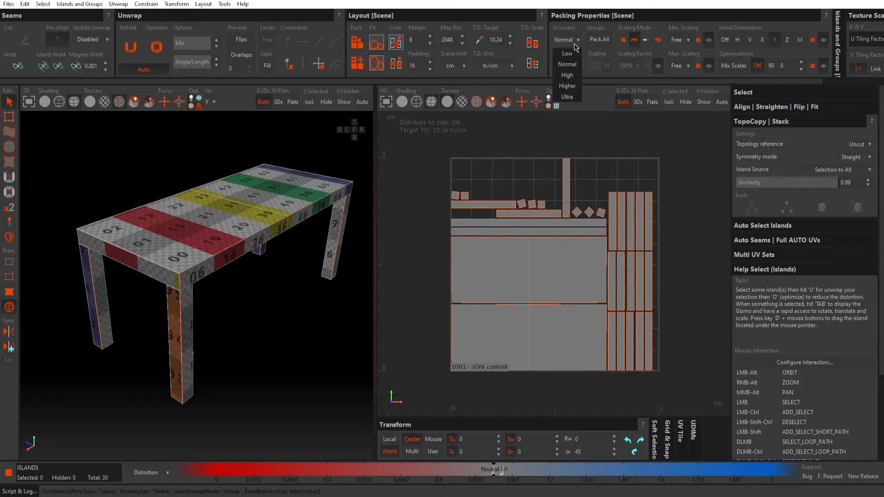
pyautogui.click(569, 54)
pyautogui.click(574, 41)
pyautogui.click(570, 88)
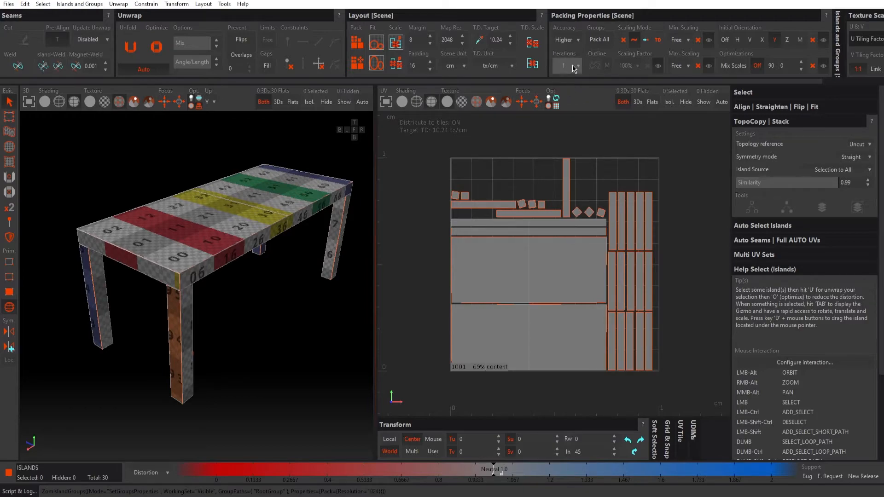
pyautogui.click(573, 67)
pyautogui.click(572, 123)
pyautogui.click(694, 167)
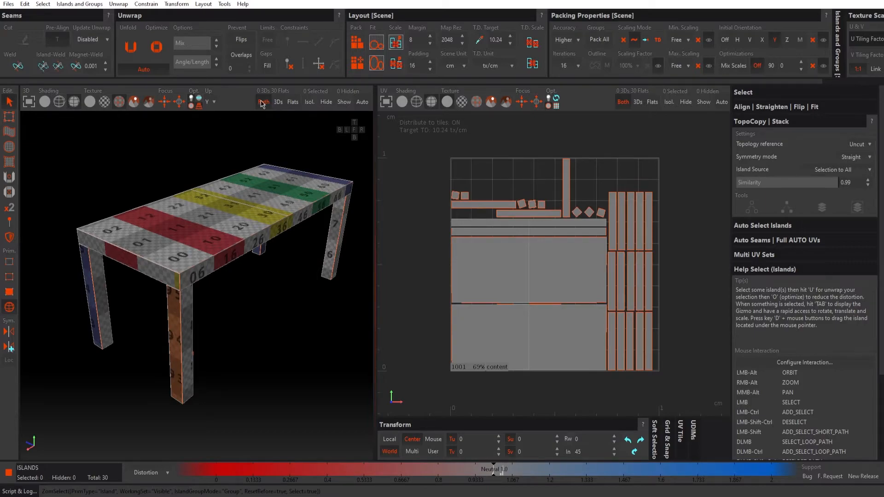
pyautogui.click(358, 44)
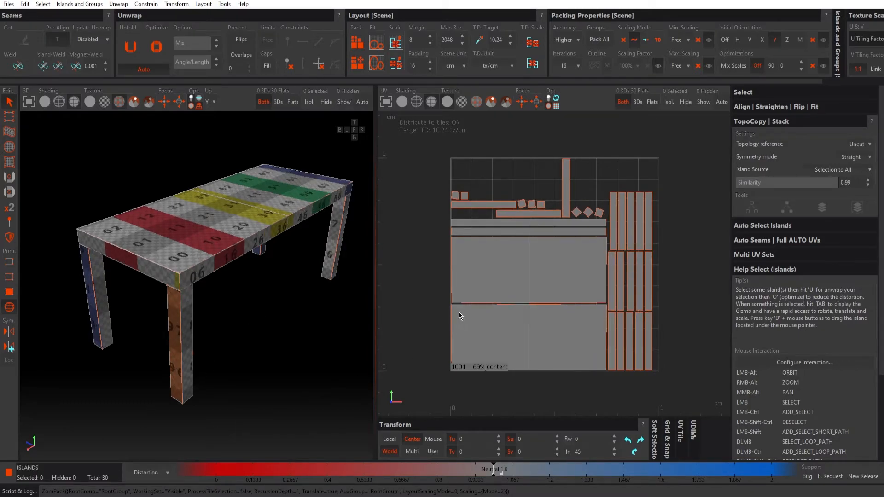
# Select the upright leg island and the tabletop's underside island to examine their placement in the layout and on the model
pyautogui.click(567, 184)
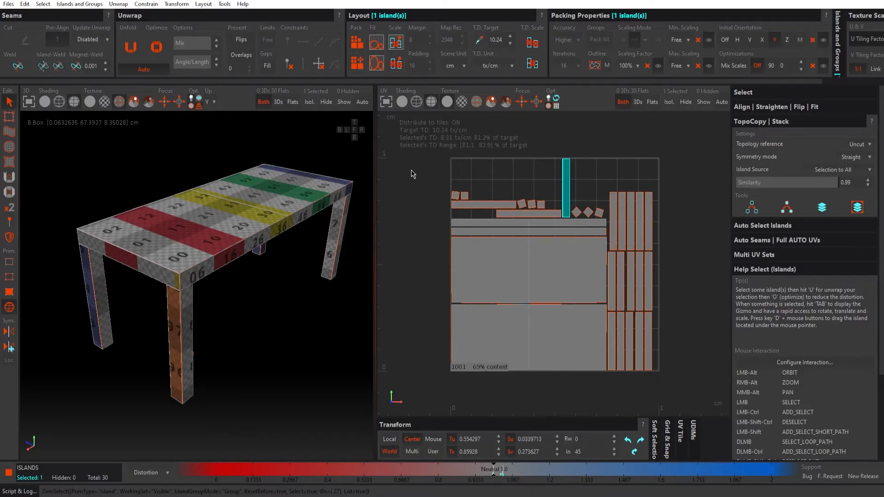
pyautogui.click(420, 186)
pyautogui.click(497, 287)
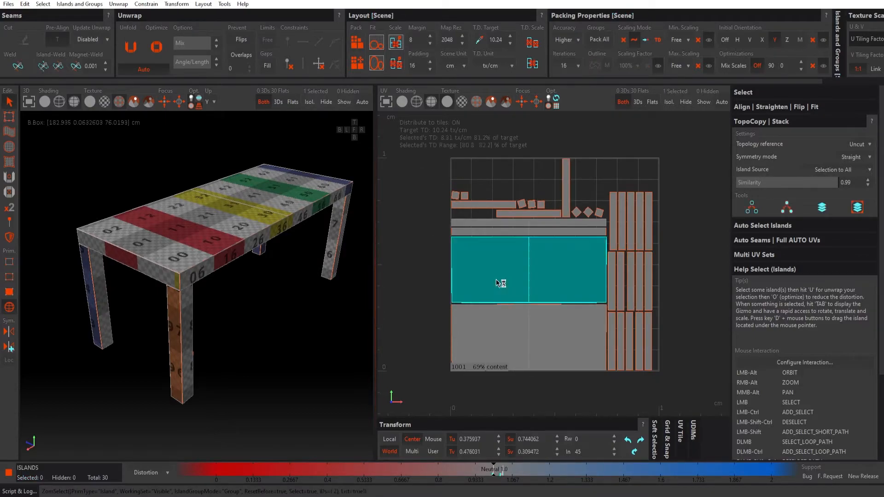
pyautogui.scroll(2, 537, 276)
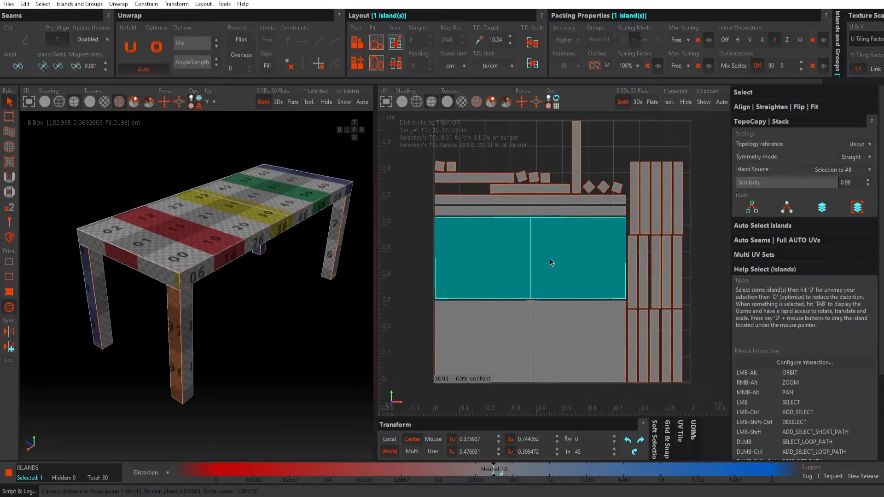
pyautogui.keyDown('alt'); pyautogui.moveTo(234, 279); pyautogui.dragTo(236, 208); pyautogui.keyUp('alt')
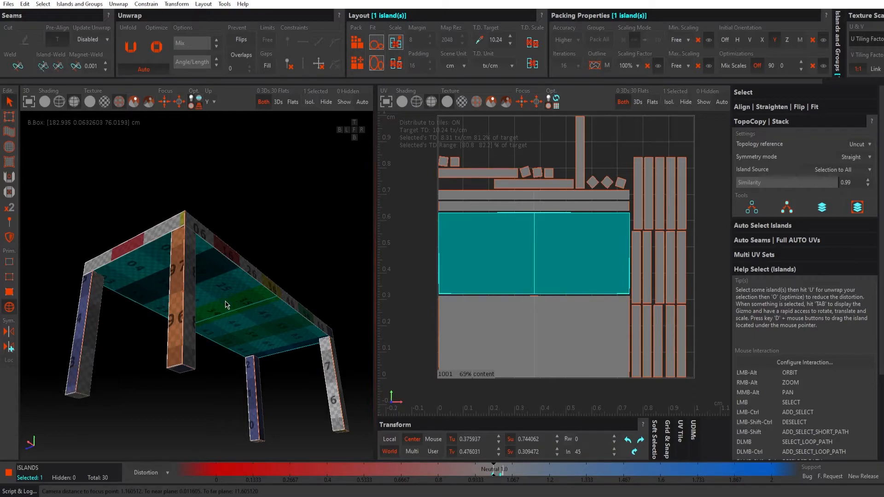
pyautogui.scroll(-4, 554, 266)
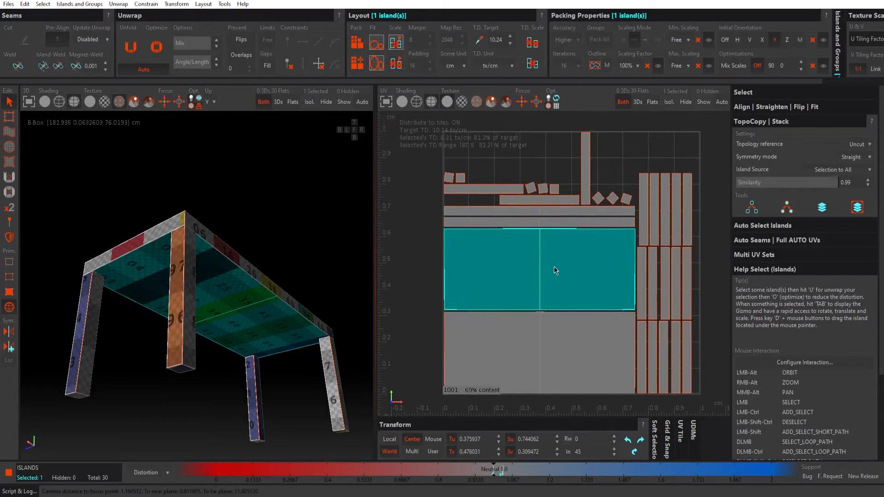
pyautogui.press('alt')
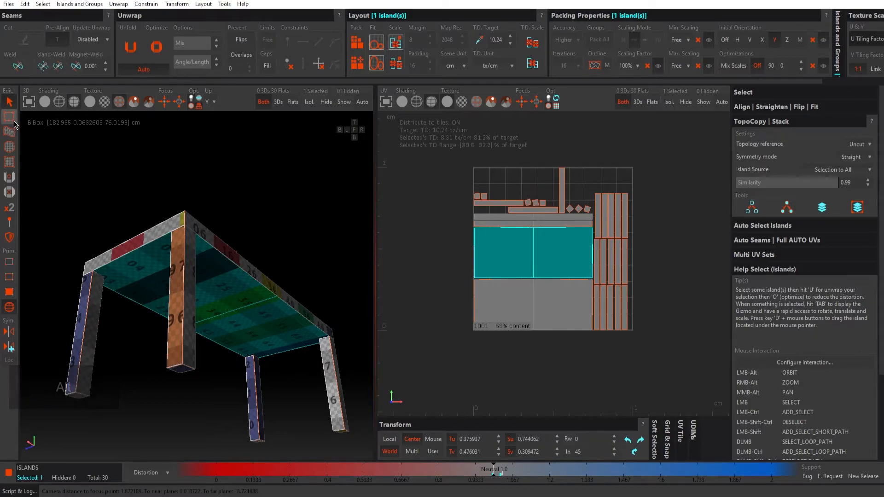
# Shrink the tabletop's underside island outside the tile and lock its minimum and maximum packing scale at 100%
pyautogui.press('Tab')
pyautogui.moveTo(593, 228); pyautogui.dragTo(443, 267)
pyautogui.click(687, 68)
pyautogui.click(683, 80)
pyautogui.click(683, 41)
pyautogui.click(682, 55)
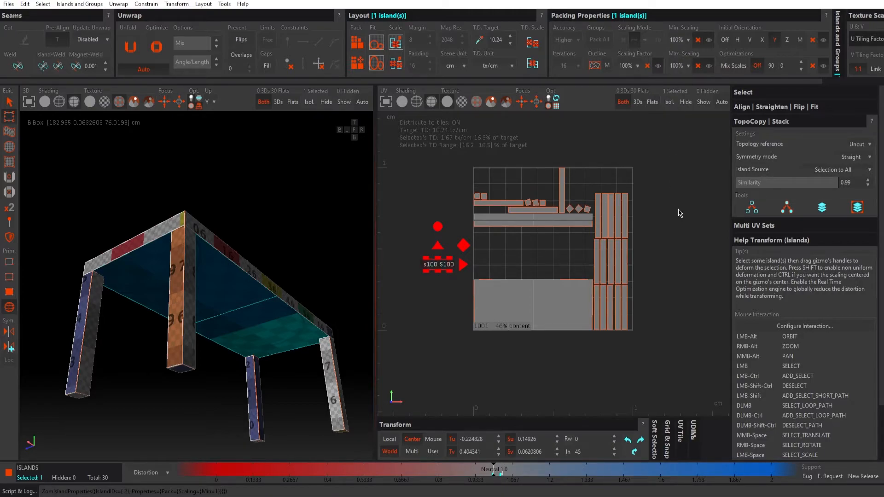
# Repack all islands with nothing selected, and check how the small square leg-end islands are placed in the layout
pyautogui.click(631, 67)
pyautogui.click(631, 67)
pyautogui.click(684, 252)
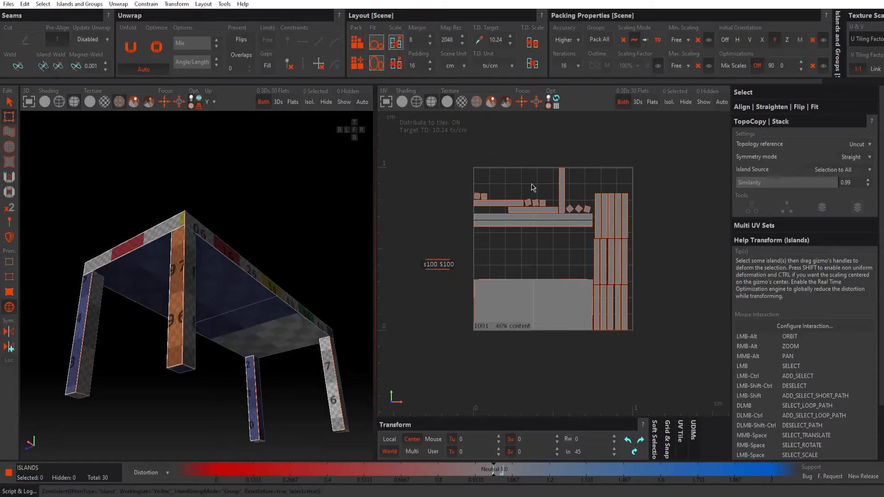
pyautogui.click(359, 64)
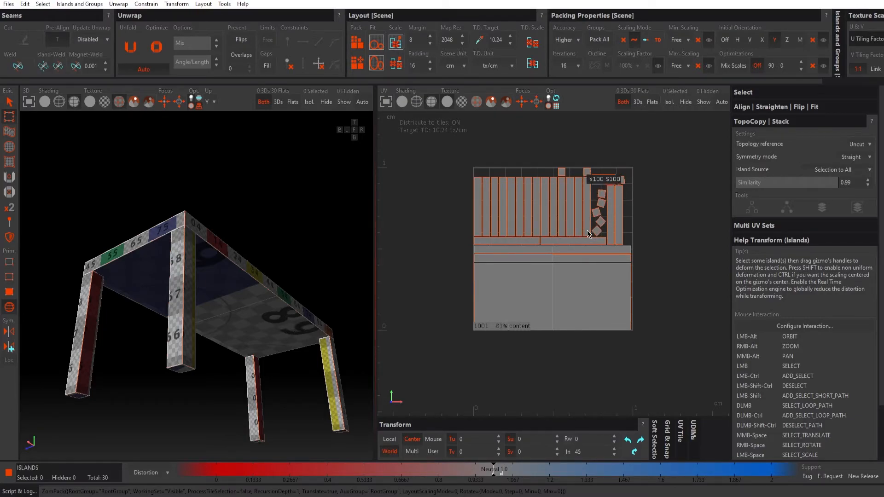
pyautogui.keyDown('alt'); pyautogui.moveTo(624, 175); pyautogui.dragTo(695, 188, button='right'); pyautogui.keyUp('alt')
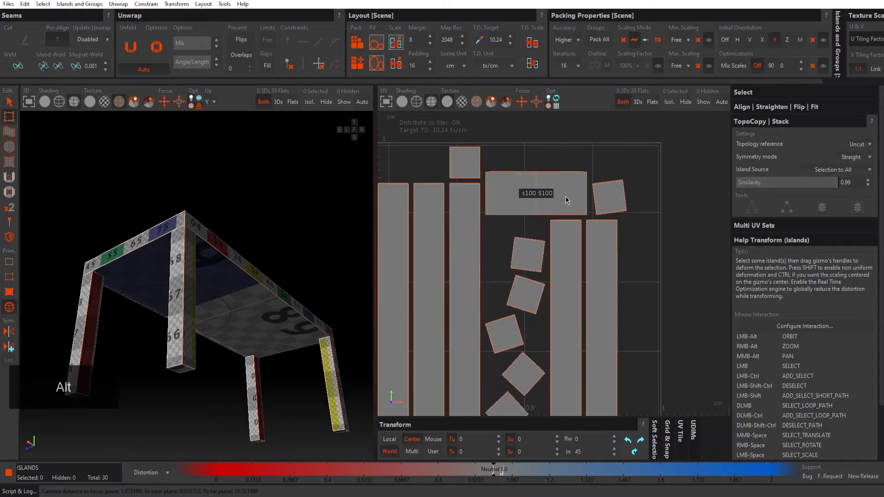
pyautogui.keyDown('alt'); pyautogui.moveTo(686, 254); pyautogui.dragTo(626, 252, button='right'); pyautogui.keyUp('alt')
pyautogui.keyDown('alt'); pyautogui.moveTo(628, 284); pyautogui.dragTo(626, 253, button='middle'); pyautogui.keyUp('alt')
pyautogui.keyDown('alt'); pyautogui.moveTo(629, 254); pyautogui.dragTo(679, 252, button='right'); pyautogui.keyUp('alt')
pyautogui.keyDown('alt'); pyautogui.moveTo(660, 126); pyautogui.dragTo(621, 173, button='middle'); pyautogui.keyUp('alt')
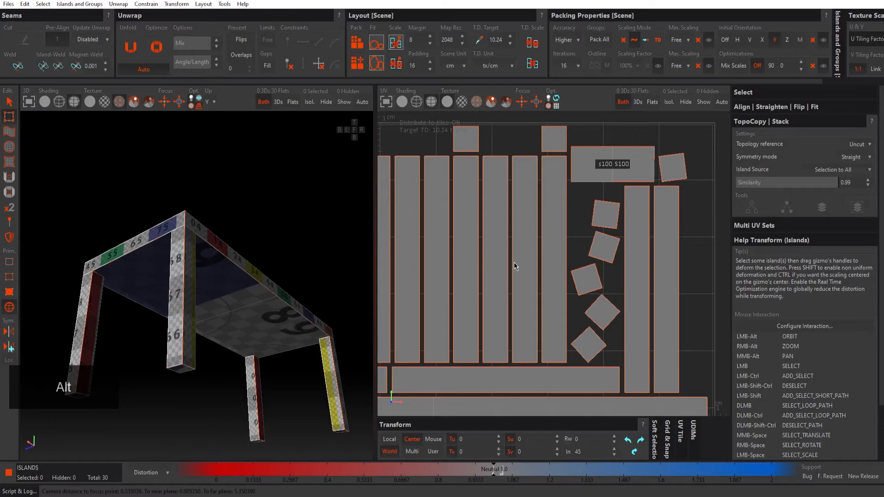
pyautogui.keyDown('alt'); pyautogui.moveTo(606, 282); pyautogui.dragTo(438, 300, button='right'); pyautogui.keyUp('alt')
# Examine the grid number orientation around the table, selecting each of the two short tabletop side islands in turn
pyautogui.keyDown('alt'); pyautogui.moveTo(124, 271); pyautogui.dragTo(230, 263); pyautogui.keyUp('alt')
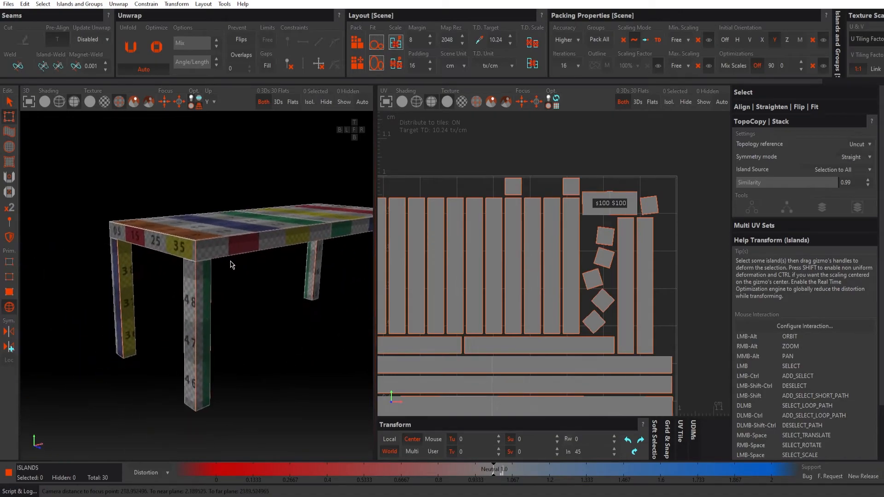
pyautogui.keyDown('alt'); pyautogui.moveTo(176, 294); pyautogui.dragTo(210, 288, button='right'); pyautogui.keyUp('alt')
pyautogui.keyDown('alt'); pyautogui.moveTo(210, 288); pyautogui.dragTo(193, 318); pyautogui.keyUp('alt')
pyautogui.scroll(-1, 588, 277)
pyautogui.scroll(-3, 559, 270)
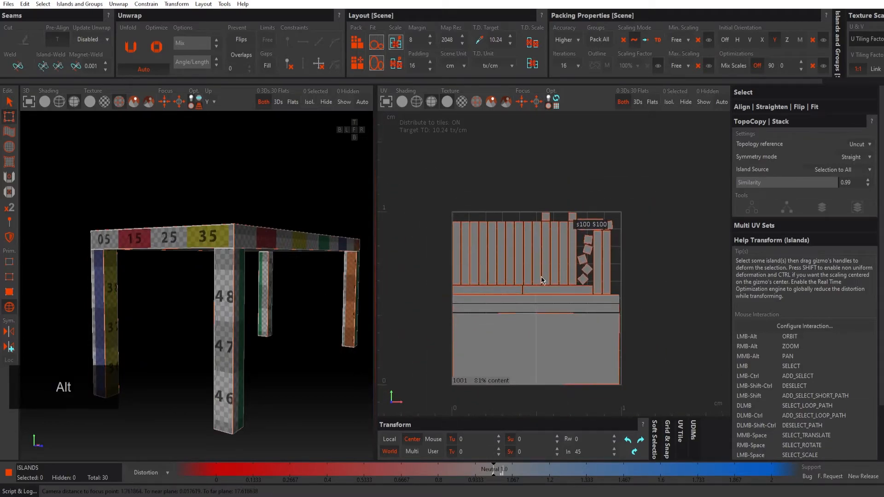
pyautogui.keyDown('alt'); pyautogui.moveTo(199, 315); pyautogui.dragTo(248, 324); pyautogui.keyUp('alt')
pyautogui.click(504, 297)
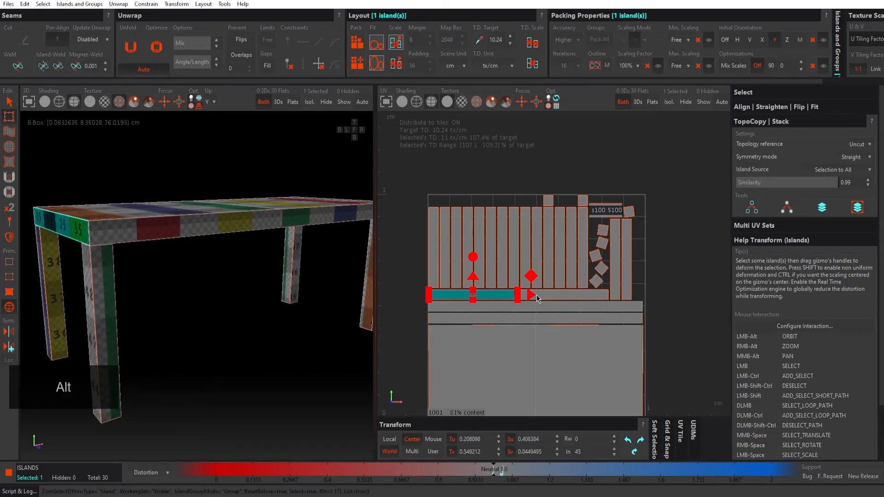
pyautogui.click(537, 294)
pyautogui.keyDown('alt'); pyautogui.moveTo(264, 296); pyautogui.dragTo(198, 302); pyautogui.keyUp('alt')
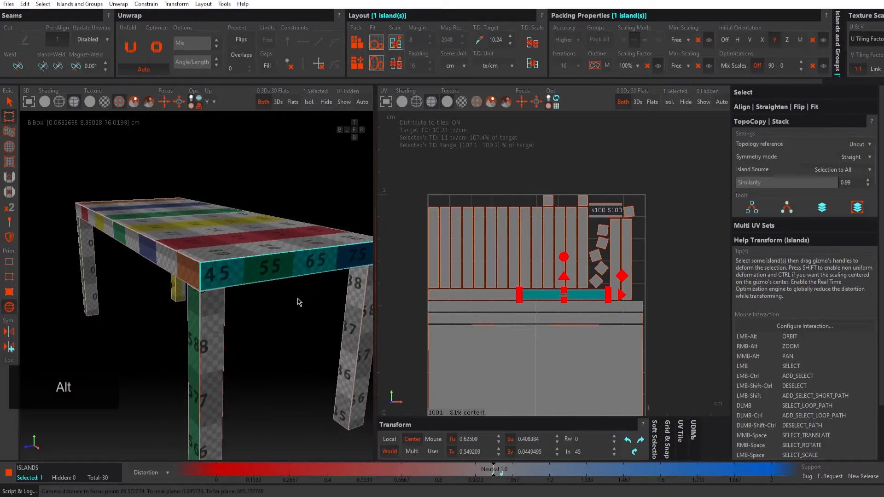
pyautogui.click(653, 260)
# Move the shrunken underside island and the column of five tilted square islands outside the tile
pyautogui.scroll(5, 628, 242)
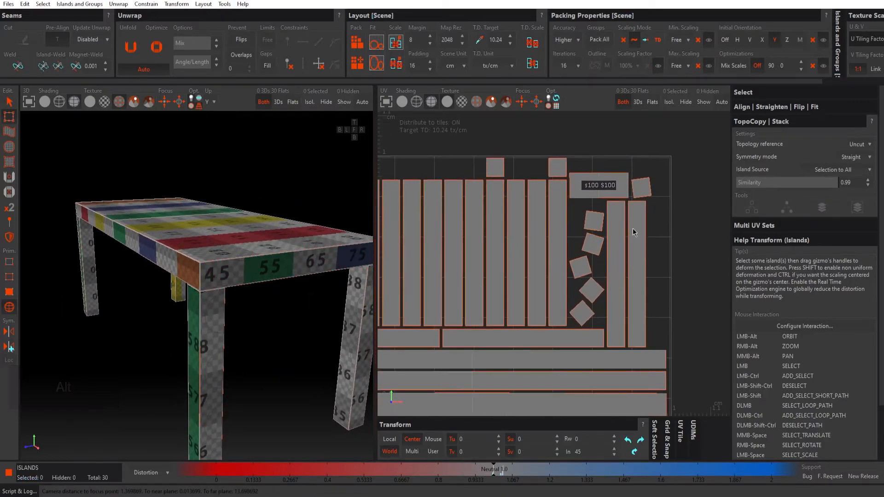
pyautogui.click(598, 193)
pyautogui.keyDown('alt'); pyautogui.moveTo(610, 212); pyautogui.dragTo(540, 209, button='middle'); pyautogui.keyUp('alt')
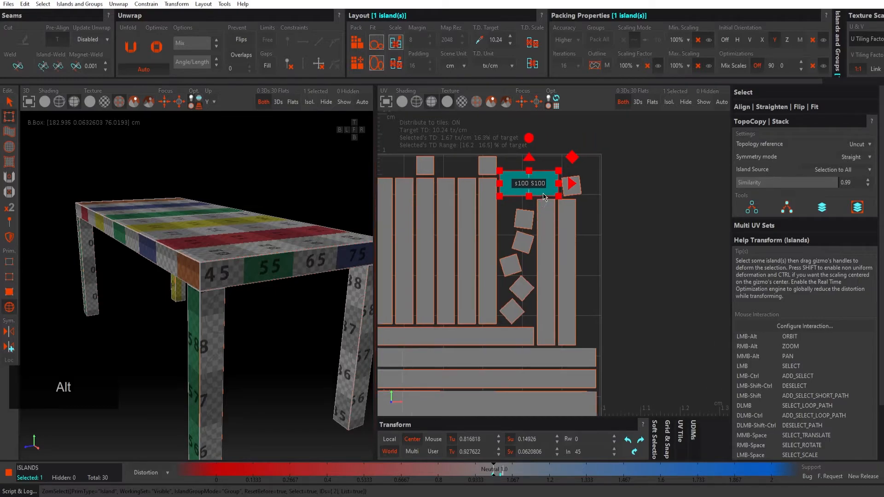
pyautogui.moveTo(601, 189); pyautogui.dragTo(684, 185)
pyautogui.moveTo(511, 201); pyautogui.dragTo(530, 324)
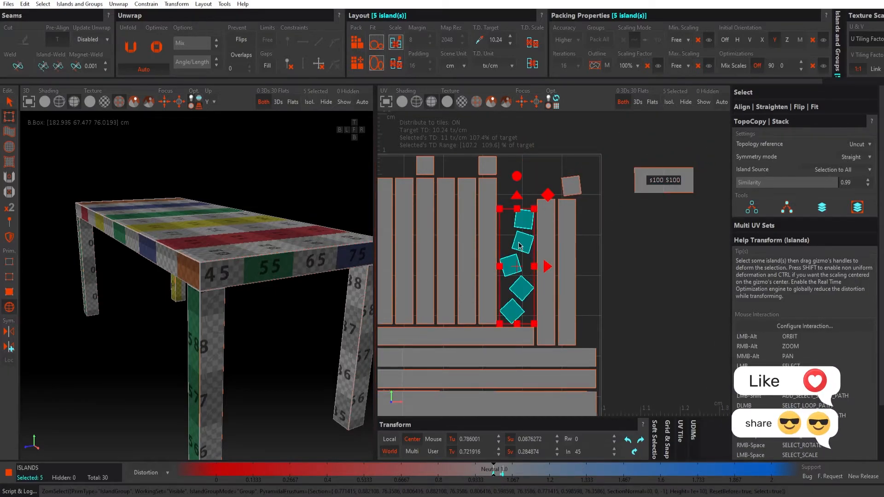
pyautogui.moveTo(519, 245); pyautogui.dragTo(698, 246)
pyautogui.moveTo(587, 244)
pyautogui.mouseDown()
pyautogui.moveTo(538, 262)
pyautogui.moveTo(546, 261)
pyautogui.mouseUp()
pyautogui.moveTo(585, 237); pyautogui.dragTo(525, 276)
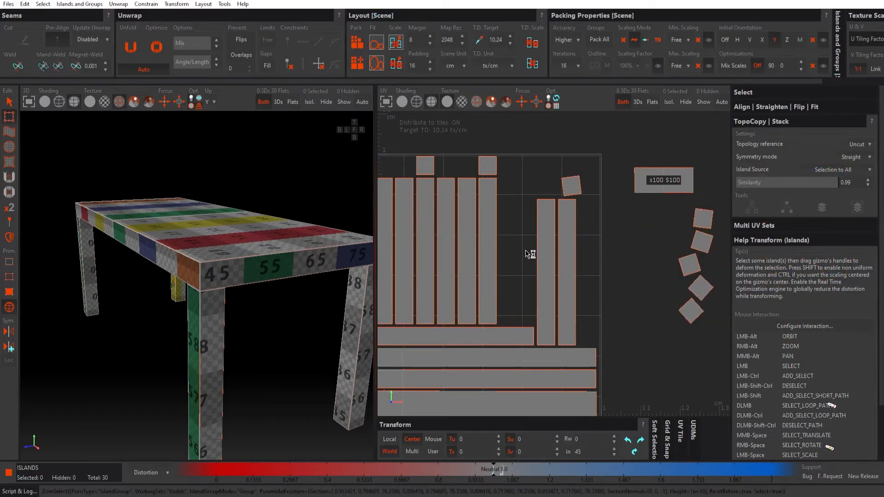
# Move the two separate upright leg islands together to the end of the row of leg strips
pyautogui.click(542, 267)
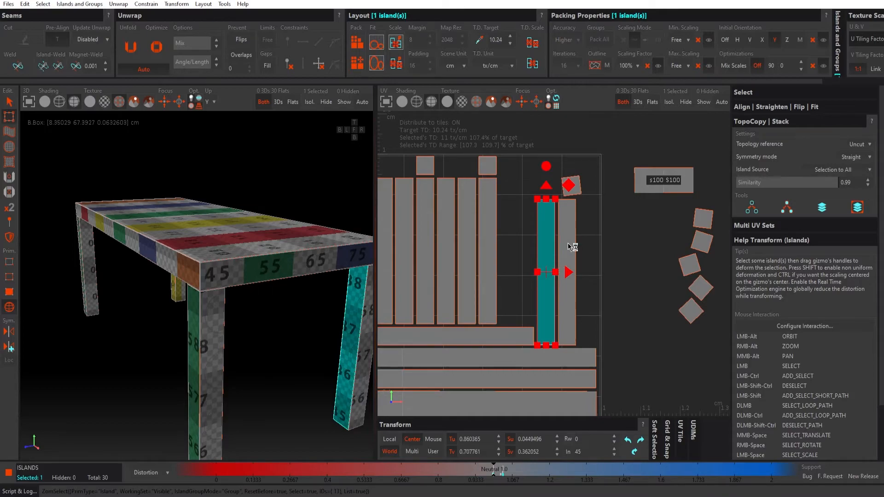
pyautogui.keyDown('ctrl'); pyautogui.click(572, 247); pyautogui.keyUp('ctrl')
pyautogui.moveTo(571, 246); pyautogui.dragTo(530, 222)
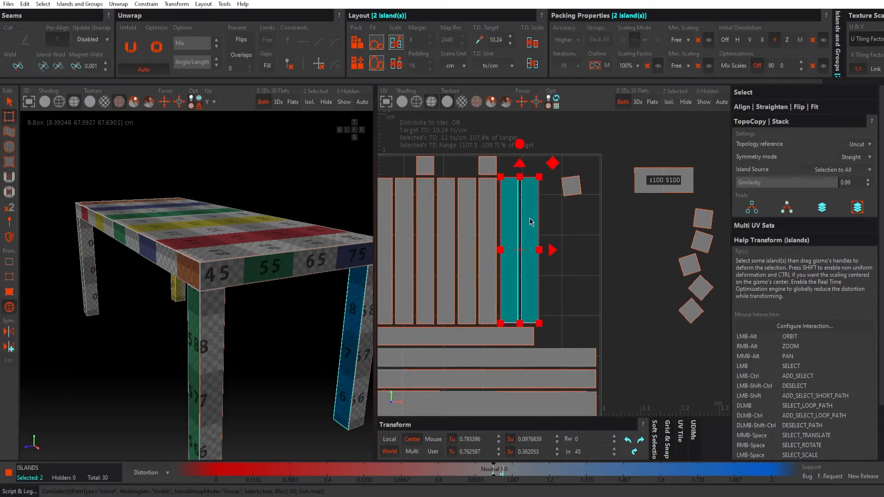
pyautogui.click(571, 220)
# Straighten the single tilted square island remaining inside the tile so its edges are horizontal
pyautogui.click(569, 188)
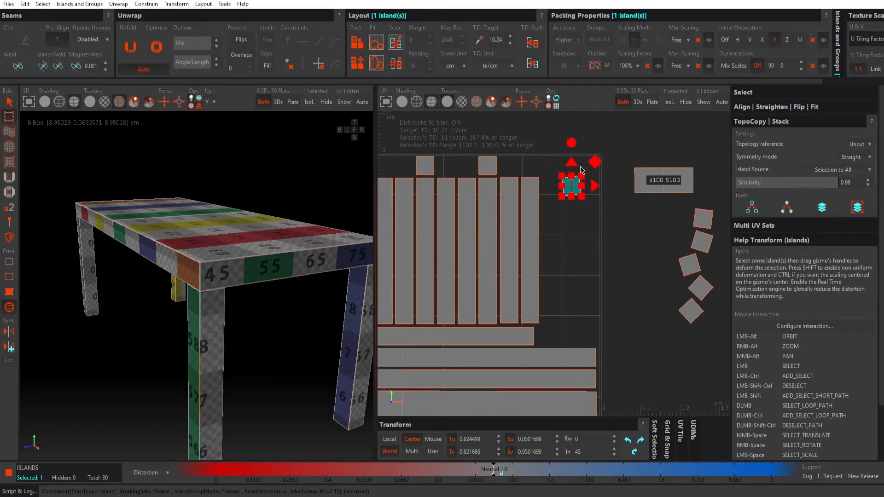
pyautogui.moveTo(571, 143); pyautogui.dragTo(574, 157)
pyautogui.hotkey('ctrl', 'z')
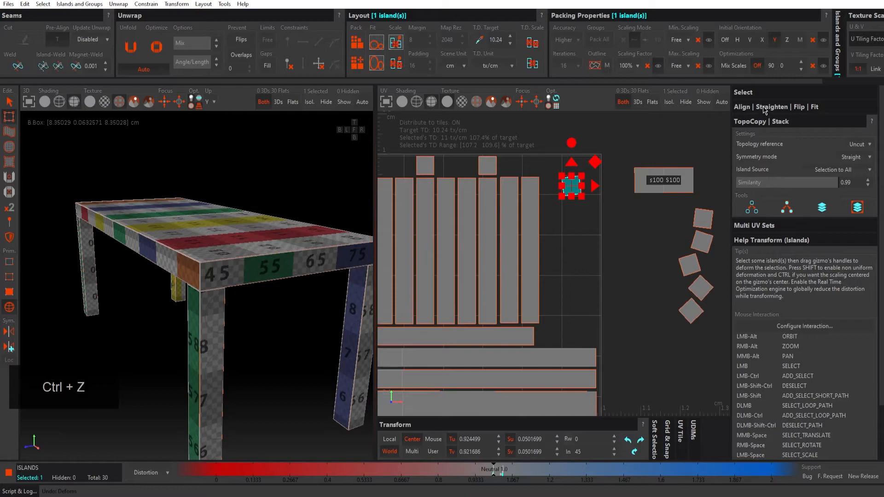
pyautogui.click(765, 108)
pyautogui.click(771, 132)
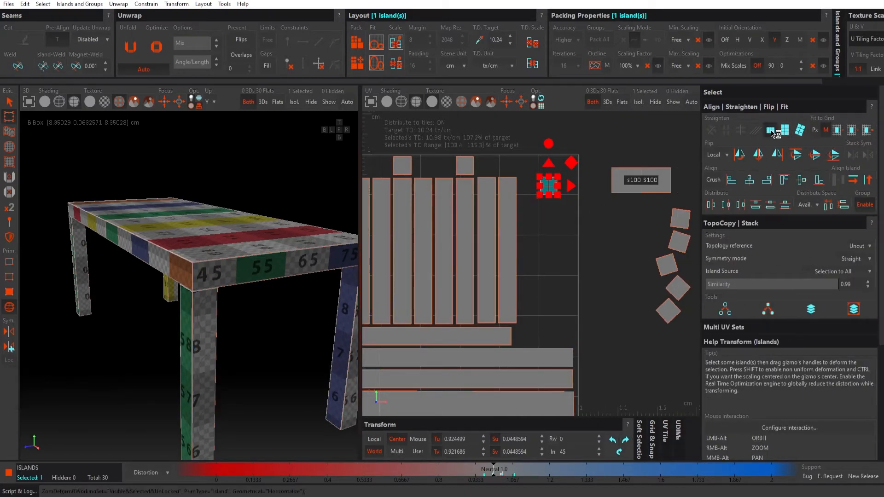
pyautogui.click(601, 215)
pyautogui.click(549, 189)
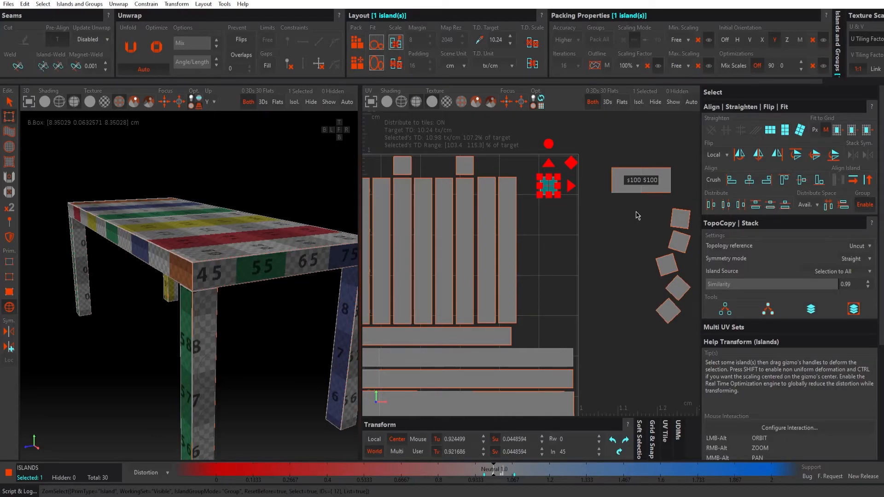
# Straighten the five tilted square islands horizontally and move them back inside the tile beside the leg strips
pyautogui.click(679, 212)
pyautogui.moveTo(626, 206); pyautogui.dragTo(701, 337)
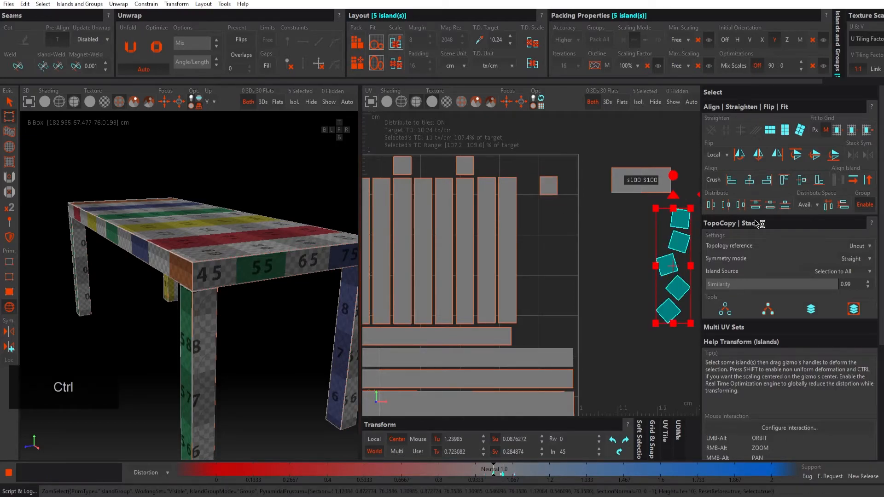
pyautogui.click(770, 130)
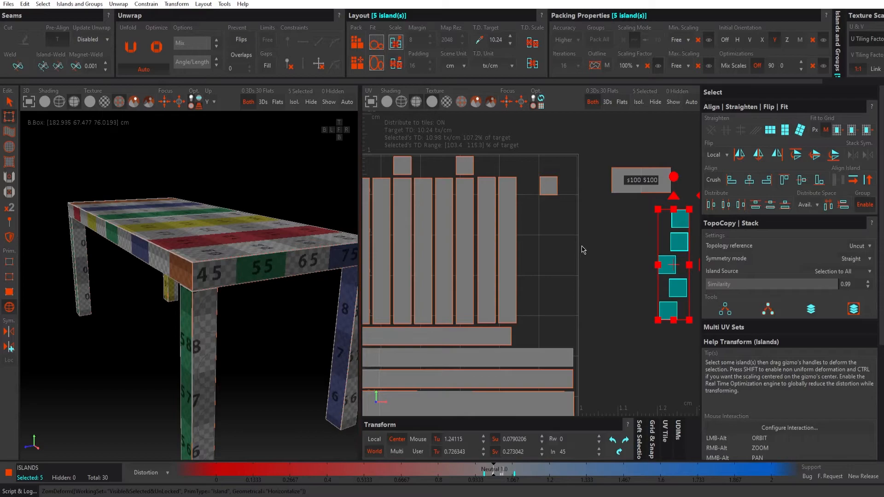
pyautogui.keyDown('alt'); pyautogui.moveTo(625, 241); pyautogui.dragTo(576, 241, button='middle'); pyautogui.keyUp('alt')
pyautogui.moveTo(637, 227); pyautogui.dragTo(509, 237)
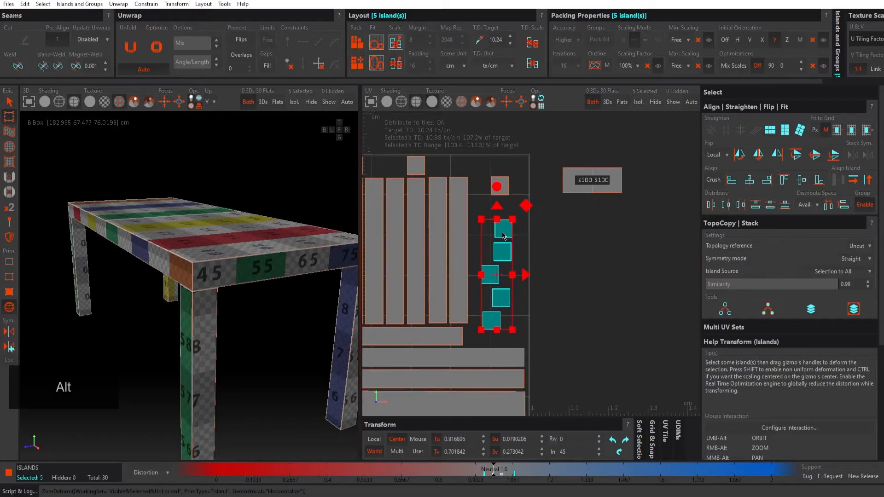
# Move the two square islands above the leg strips over to the group of other square islands
pyautogui.click(418, 171)
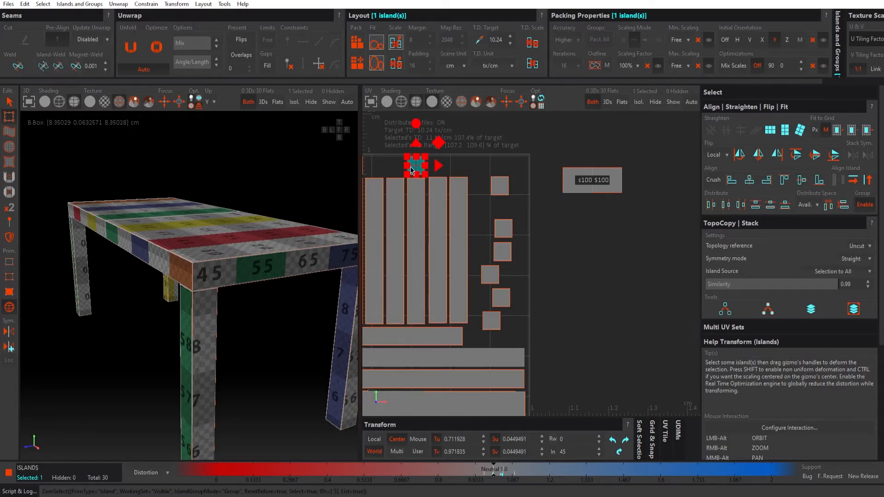
pyautogui.moveTo(420, 174); pyautogui.dragTo(542, 340)
pyautogui.keyDown('alt'); pyautogui.moveTo(405, 261); pyautogui.dragTo(583, 252, button='middle'); pyautogui.keyUp('alt')
pyautogui.scroll(-5, 584, 252)
pyautogui.keyDown('alt'); pyautogui.moveTo(527, 249); pyautogui.dragTo(580, 228, button='right'); pyautogui.keyUp('alt')
pyautogui.keyDown('alt'); pyautogui.moveTo(648, 232); pyautogui.dragTo(567, 233, button='middle'); pyautogui.keyUp('alt')
pyautogui.keyDown('alt'); pyautogui.moveTo(568, 233); pyautogui.dragTo(582, 232, button='right'); pyautogui.keyUp('alt')
pyautogui.click(439, 178)
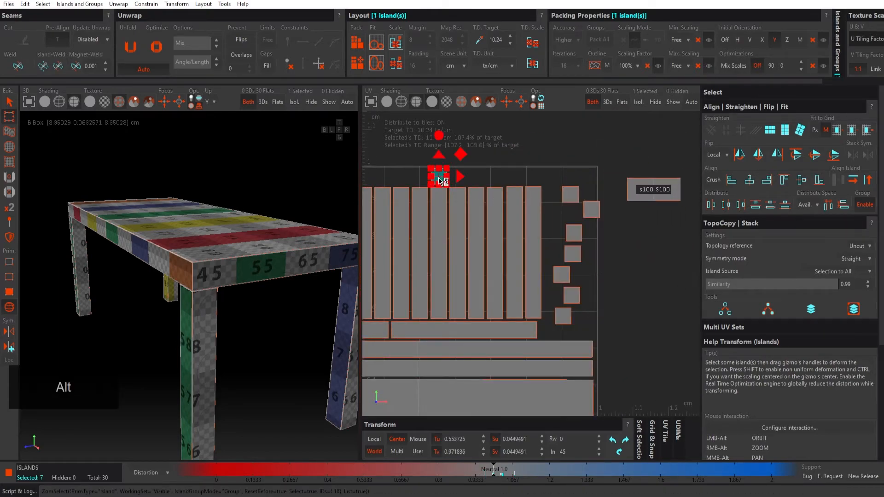
pyautogui.moveTo(456, 182); pyautogui.dragTo(619, 277)
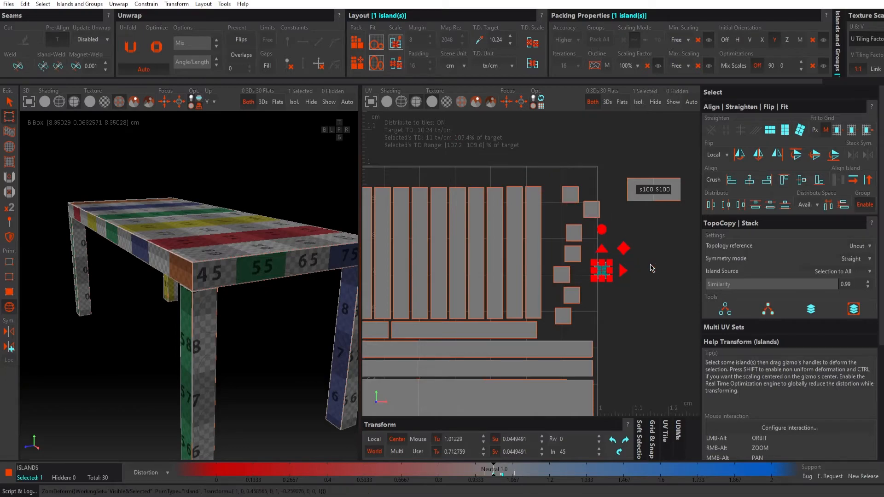
# Align the centres of all eight square islands both ways and distribute them vertically into one column
pyautogui.click(615, 186)
pyautogui.moveTo(615, 181); pyautogui.dragTo(552, 337)
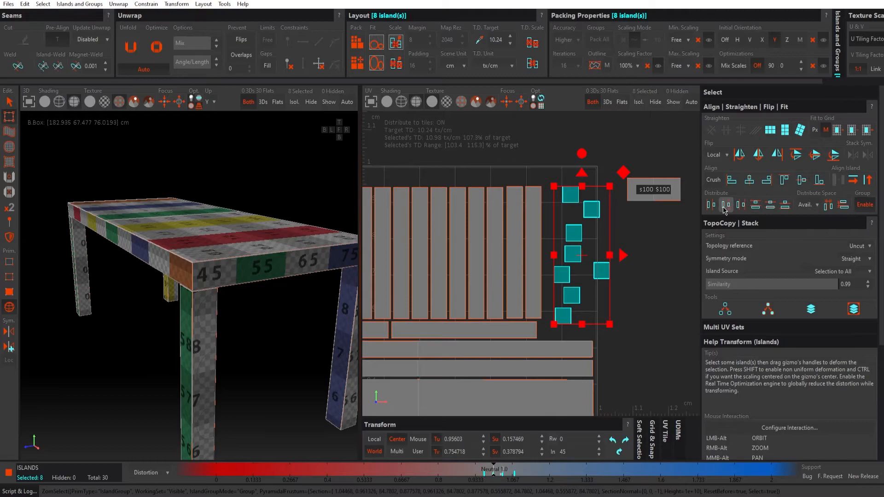
pyautogui.click(750, 180)
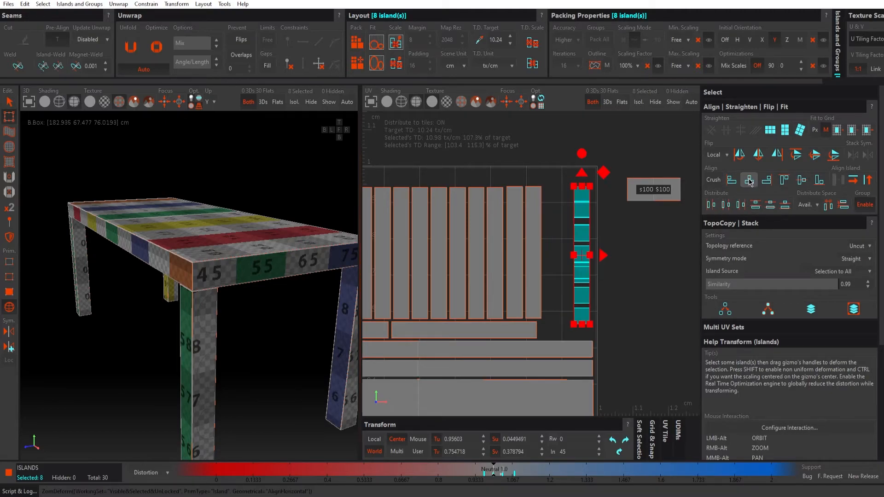
pyautogui.click(802, 184)
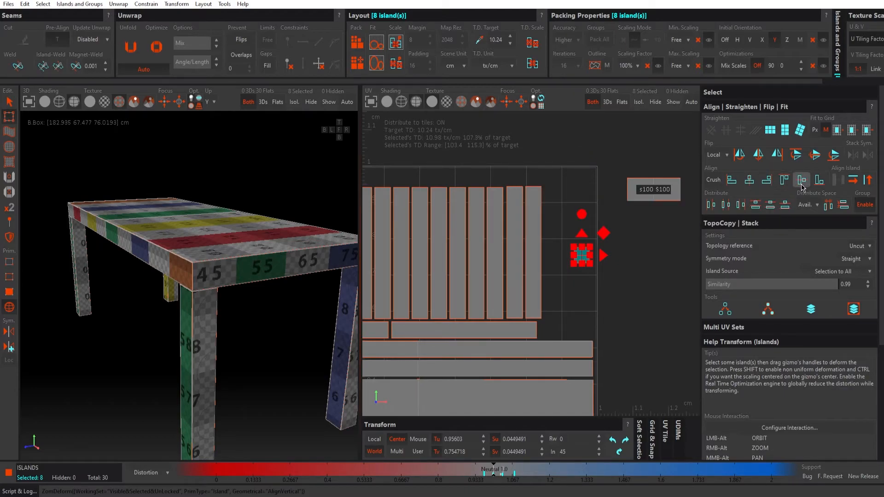
pyautogui.click(843, 205)
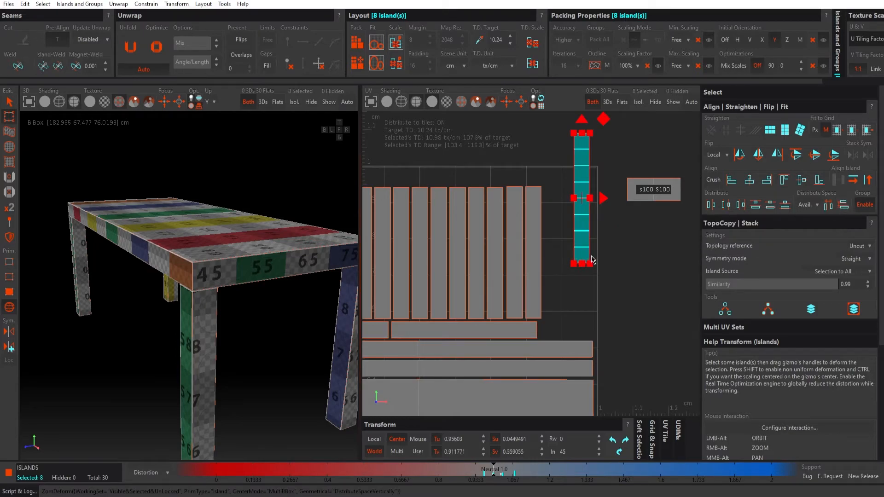
# Set the distribute spacing mode to Pixel and redistribute the eight square islands vertically with a 4-pixel gap
pyautogui.keyDown('alt'); pyautogui.moveTo(594, 234); pyautogui.dragTo(567, 243, button='middle'); pyautogui.keyUp('alt')
pyautogui.keyDown('alt'); pyautogui.moveTo(567, 243); pyautogui.dragTo(525, 235, button='right'); pyautogui.keyUp('alt')
pyautogui.click(807, 204)
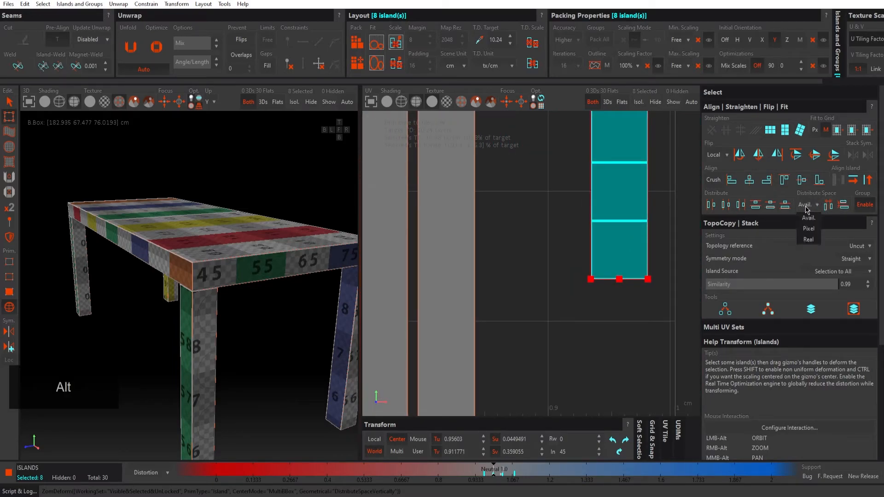
pyautogui.click(813, 232)
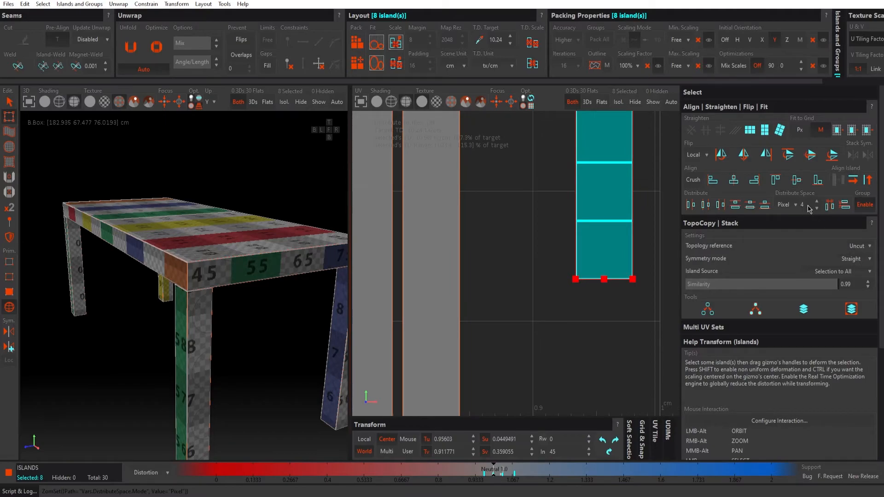
pyautogui.click(846, 205)
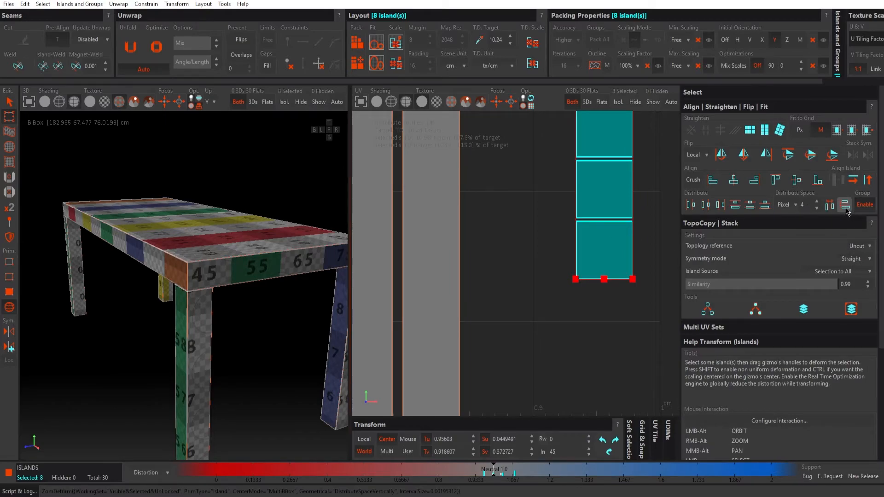
# Set the distribute spacing to 8 pixels and redistribute the eight selected square islands vertically
pyautogui.keyDown('alt'); pyautogui.moveTo(575, 227); pyautogui.dragTo(521, 225, button='right'); pyautogui.keyUp('alt')
pyautogui.keyDown('alt'); pyautogui.moveTo(565, 195); pyautogui.dragTo(543, 226, button='middle'); pyautogui.keyUp('alt')
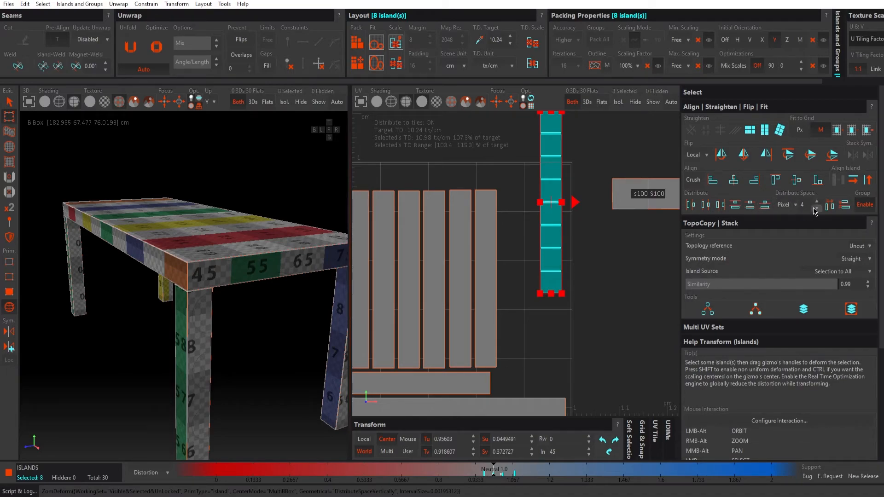
pyautogui.moveTo(542, 274)
pyautogui.keyDown('alt'); pyautogui.mouseDown(button='right')
pyautogui.moveTo(632, 273)
pyautogui.moveTo(553, 277)
pyautogui.mouseUp(button='right'); pyautogui.keyUp('alt')
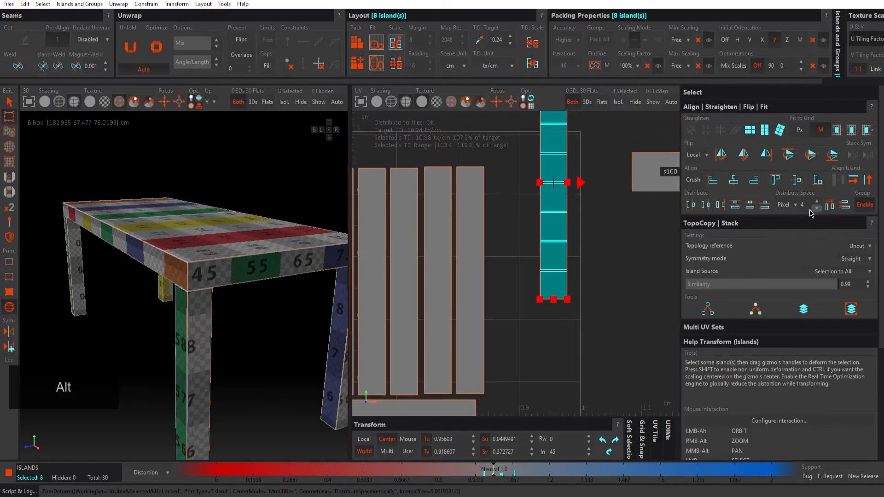
pyautogui.write('8')
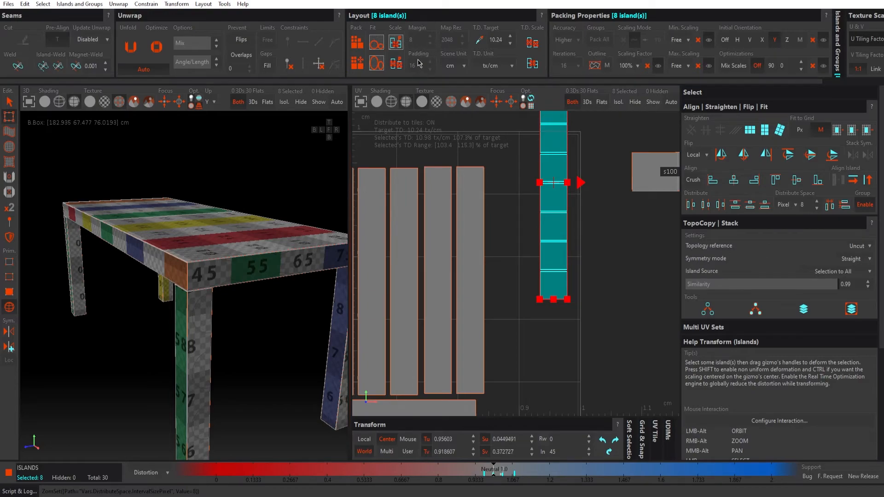
pyautogui.click(845, 205)
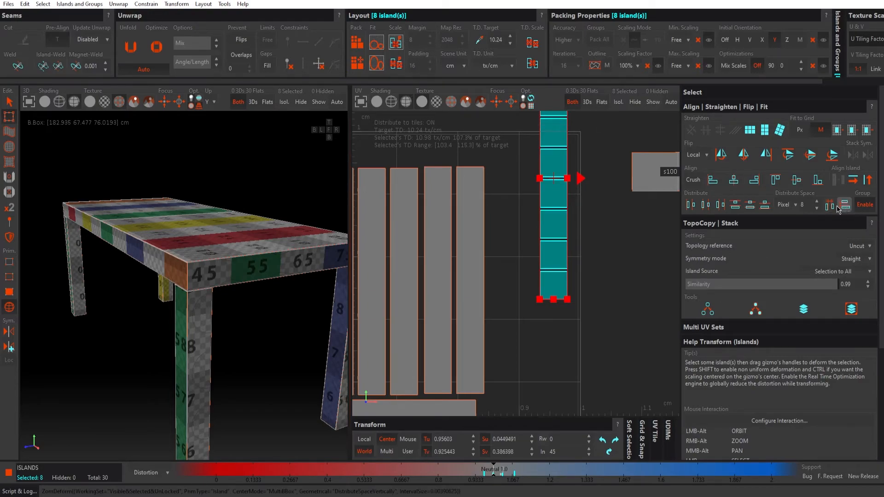
# Move the column of eight square islands down so it sits inside the tile beside the leg strips
pyautogui.keyDown('alt'); pyautogui.moveTo(581, 242); pyautogui.dragTo(521, 242, button='right'); pyautogui.keyUp('alt')
pyautogui.keyDown('alt'); pyautogui.moveTo(552, 235); pyautogui.dragTo(538, 248, button='middle'); pyautogui.keyUp('alt')
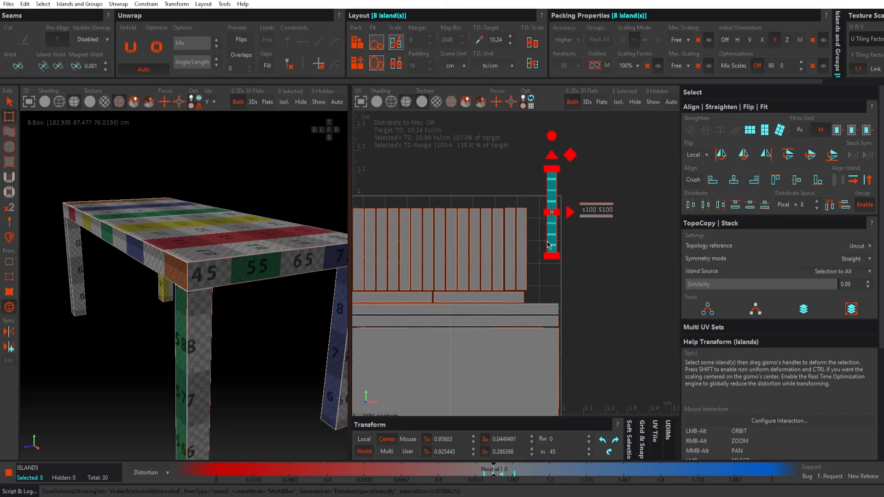
pyautogui.keyDown('alt'); pyautogui.moveTo(558, 240); pyautogui.dragTo(601, 241, button='right'); pyautogui.keyUp('alt')
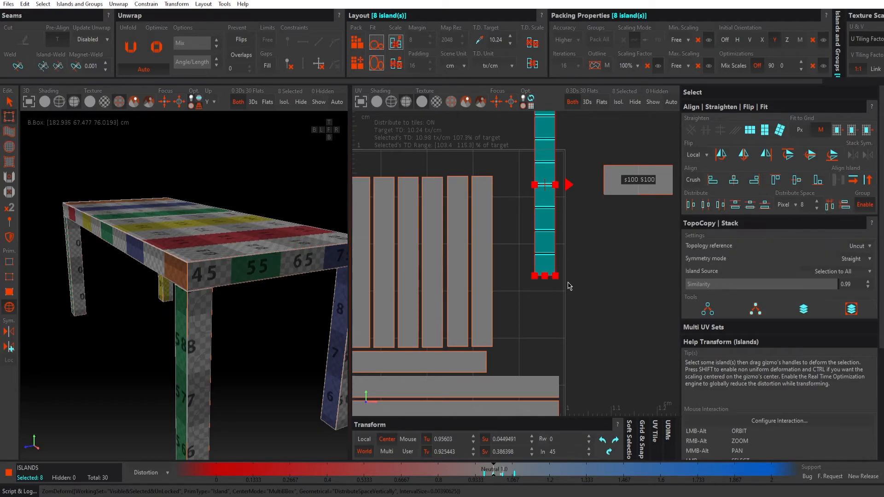
pyautogui.moveTo(545, 265); pyautogui.dragTo(545, 355)
pyautogui.click(619, 306)
# Move the rectangular island labelled s100 S100 from outside the tile to the space above the square column
pyautogui.moveTo(642, 183); pyautogui.dragTo(528, 175)
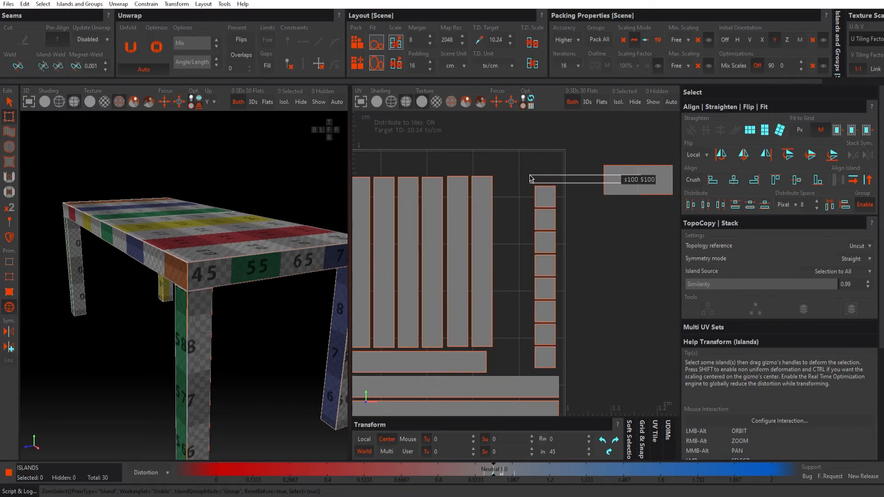
pyautogui.click(630, 191)
pyautogui.moveTo(630, 192); pyautogui.dragTo(515, 179)
pyautogui.click(614, 215)
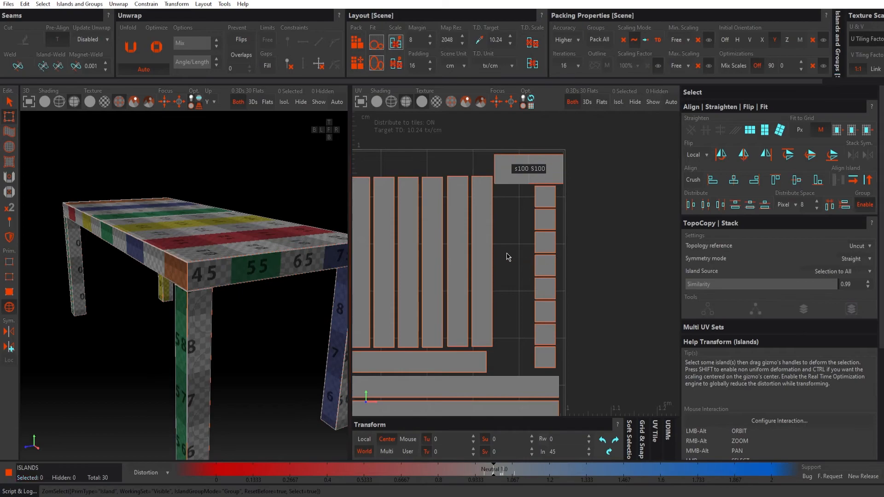
# Straighten the large tabletop island horizontally and deselect it
pyautogui.keyDown('alt'); pyautogui.moveTo(549, 276); pyautogui.dragTo(578, 257, button='middle'); pyautogui.keyUp('alt')
pyautogui.keyDown('alt'); pyautogui.moveTo(579, 257); pyautogui.dragTo(525, 253, button='right'); pyautogui.keyUp('alt')
pyautogui.keyDown('alt'); pyautogui.moveTo(512, 279); pyautogui.dragTo(525, 235, button='middle'); pyautogui.keyUp('alt')
pyautogui.click(511, 321)
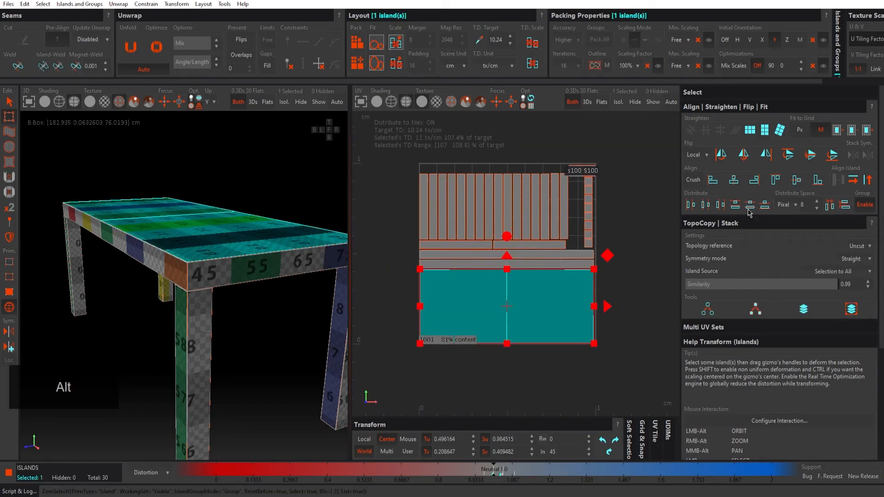
pyautogui.click(765, 130)
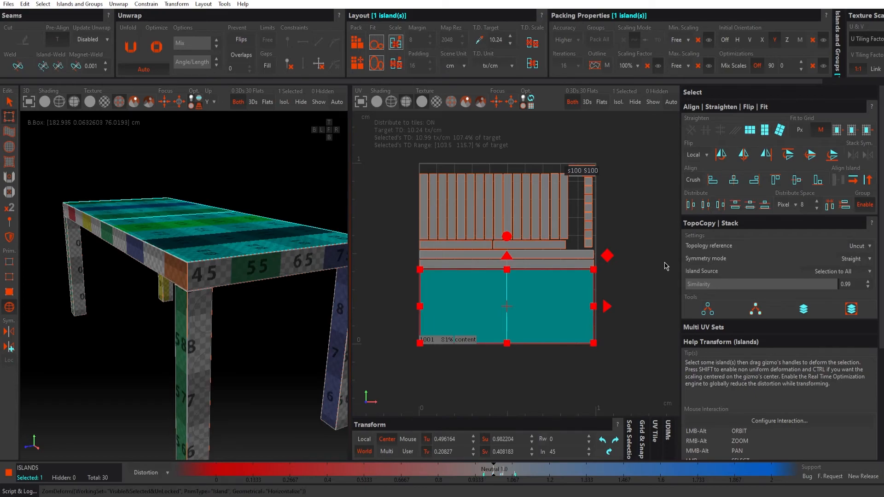
pyautogui.click(650, 278)
# Examine the packed layout and the tabletop island's edges against the tile border
pyautogui.scroll(4, 554, 296)
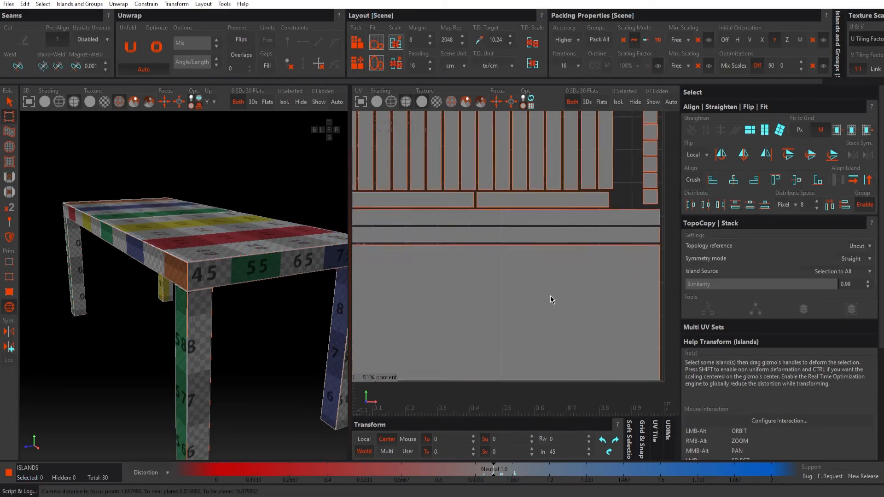
pyautogui.scroll(-4, 552, 296)
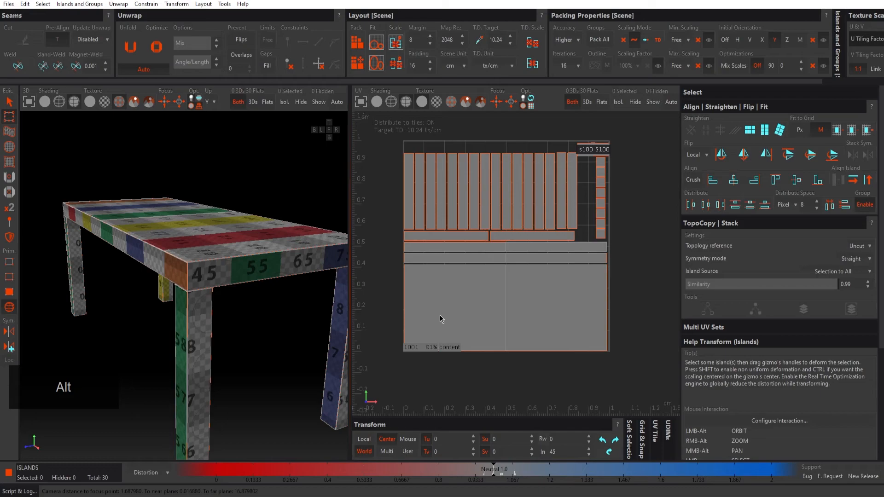
pyautogui.keyDown('alt'); pyautogui.moveTo(444, 316); pyautogui.dragTo(482, 322, button='right'); pyautogui.keyUp('alt')
pyautogui.keyDown('alt'); pyautogui.moveTo(481, 322); pyautogui.dragTo(506, 253, button='middle'); pyautogui.keyUp('alt')
pyautogui.keyDown('alt'); pyautogui.moveTo(506, 253); pyautogui.dragTo(537, 259, button='right'); pyautogui.keyUp('alt')
pyautogui.keyDown('alt'); pyautogui.moveTo(523, 286); pyautogui.dragTo(515, 273, button='middle'); pyautogui.keyUp('alt')
pyautogui.scroll(5, 515, 272)
# Try to nudge the tabletop island slightly near the tile's lower corner, and undo the move
pyautogui.click(574, 225)
pyautogui.keyDown('alt'); pyautogui.moveTo(603, 225); pyautogui.dragTo(484, 215, button='right'); pyautogui.keyUp('alt')
pyautogui.keyDown('alt'); pyautogui.moveTo(522, 216); pyautogui.dragTo(524, 231, button='middle'); pyautogui.keyUp('alt')
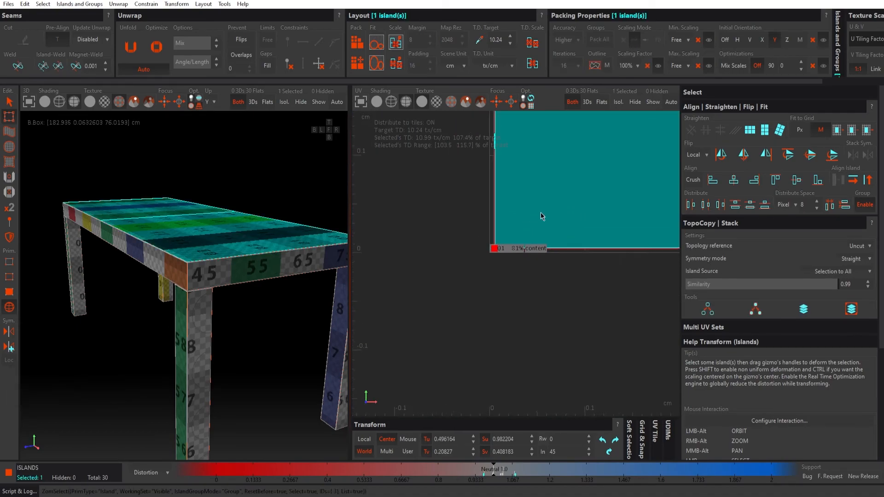
pyautogui.keyDown('alt'); pyautogui.moveTo(538, 212); pyautogui.dragTo(608, 214, button='right'); pyautogui.keyUp('alt')
pyautogui.keyDown('alt'); pyautogui.moveTo(509, 242); pyautogui.dragTo(528, 220, button='middle'); pyautogui.keyUp('alt')
pyautogui.keyDown('alt'); pyautogui.moveTo(444, 261); pyautogui.dragTo(488, 265, button='right'); pyautogui.keyUp('alt')
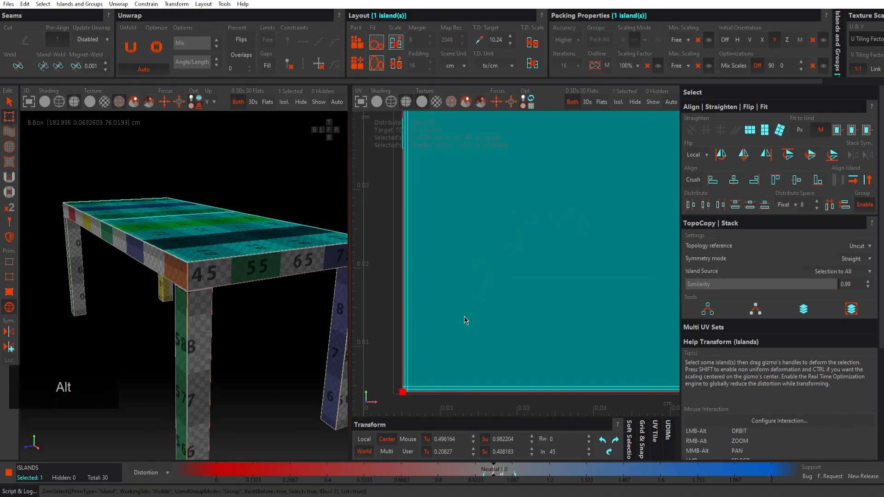
pyautogui.moveTo(453, 333); pyautogui.dragTo(455, 332)
pyautogui.hotkey('ctrl', 'z')
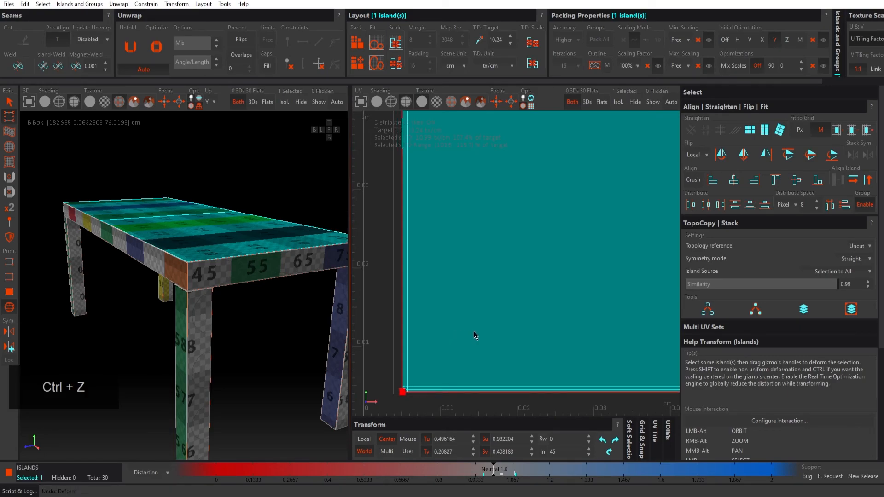
# Check the texel density of the tabletop island against that of all islands together, and clear the selection
pyautogui.scroll(-3, 507, 270)
pyautogui.keyDown('alt'); pyautogui.moveTo(507, 269); pyautogui.dragTo(460, 271, button='right'); pyautogui.keyUp('alt')
pyautogui.keyDown('alt'); pyautogui.moveTo(623, 214); pyautogui.dragTo(513, 273, button='middle'); pyautogui.keyUp('alt')
pyautogui.keyDown('alt'); pyautogui.moveTo(513, 273); pyautogui.dragTo(455, 270, button='right'); pyautogui.keyUp('alt')
pyautogui.keyDown('alt'); pyautogui.moveTo(551, 269); pyautogui.dragTo(523, 294, button='middle'); pyautogui.keyUp('alt')
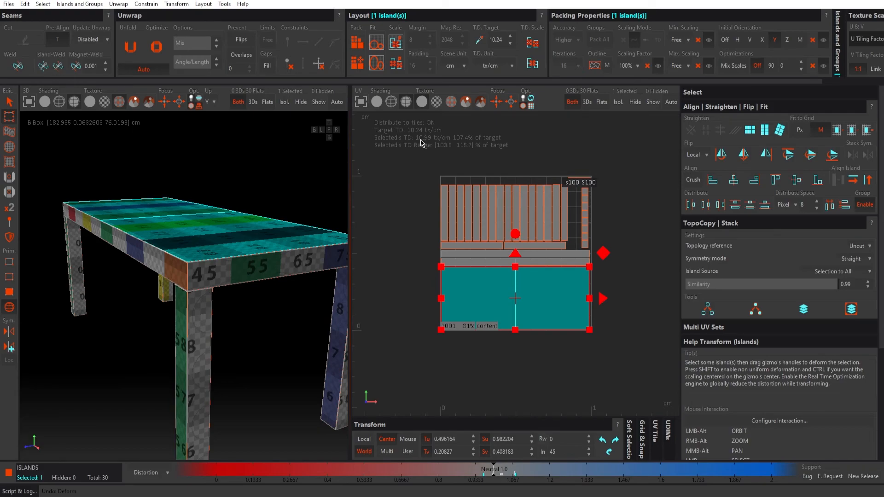
pyautogui.click(419, 225)
pyautogui.moveTo(409, 161); pyautogui.dragTo(641, 372)
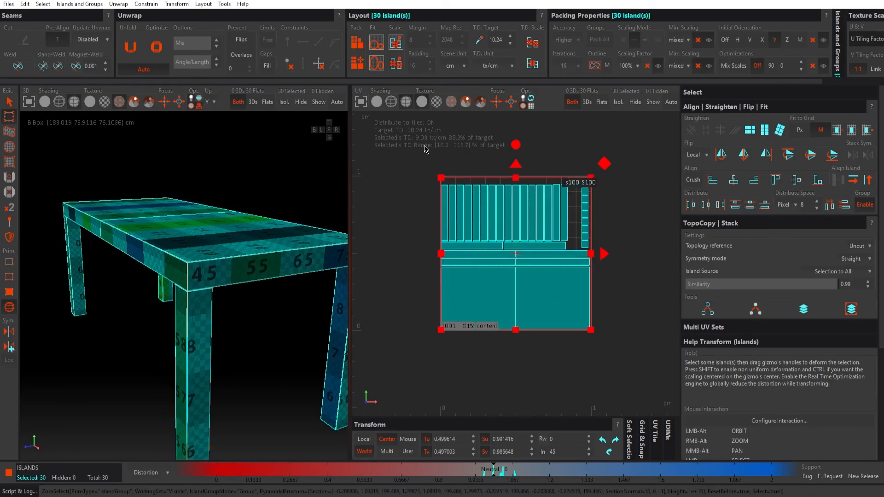
pyautogui.click(409, 182)
pyautogui.click(494, 296)
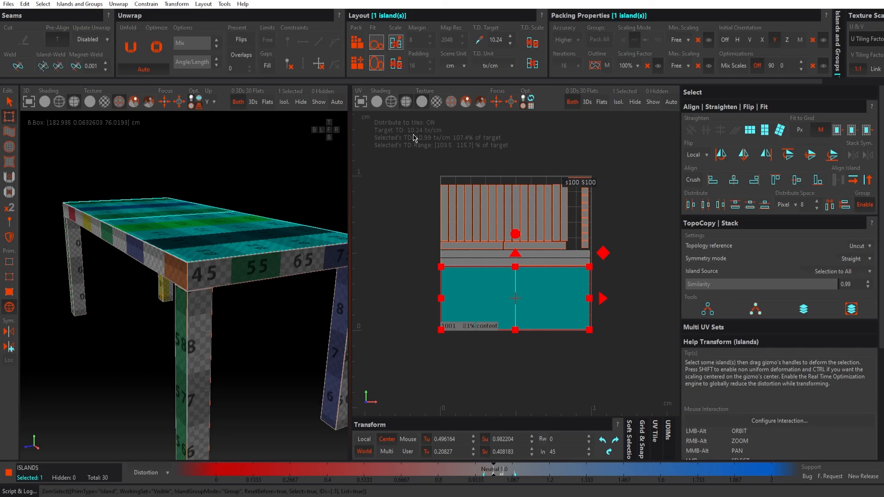
pyautogui.click(420, 207)
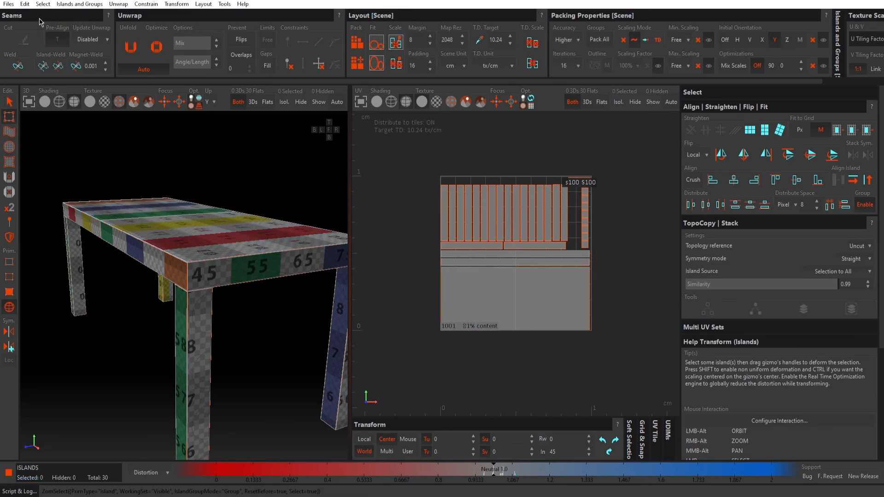
# Save the UV layout, return to 3ds Max and inspect the UV-mapped table from another side
pyautogui.click(8, 3)
pyautogui.click(21, 60)
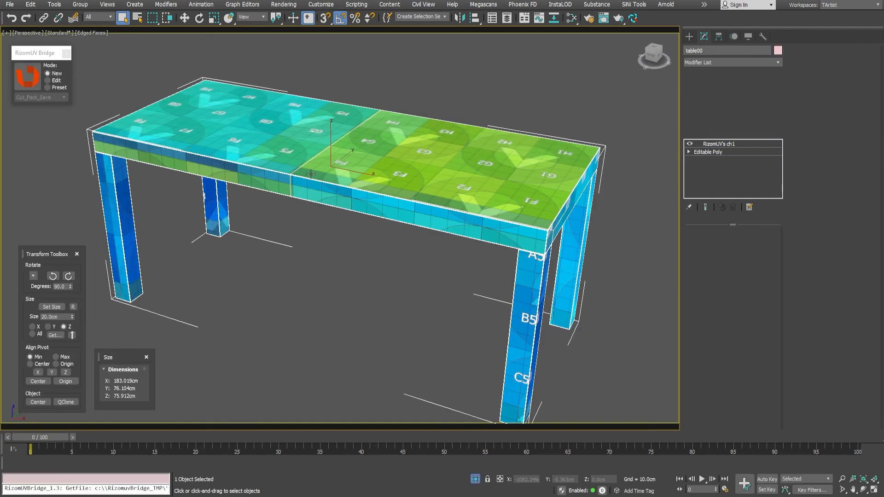
pyautogui.keyDown('alt'); pyautogui.moveTo(375, 184); pyautogui.dragTo(404, 181, button='middle'); pyautogui.keyUp('alt')
pyautogui.scroll(2, 409, 189)
pyautogui.scroll(-2, 408, 189)
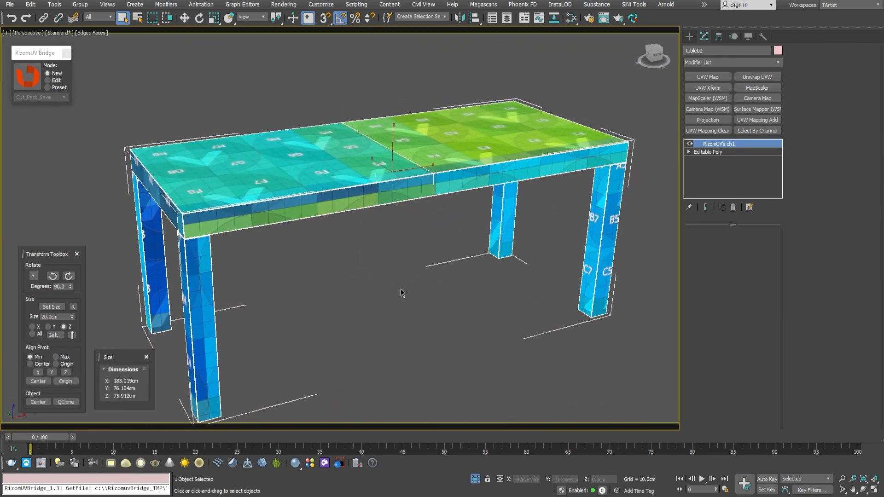